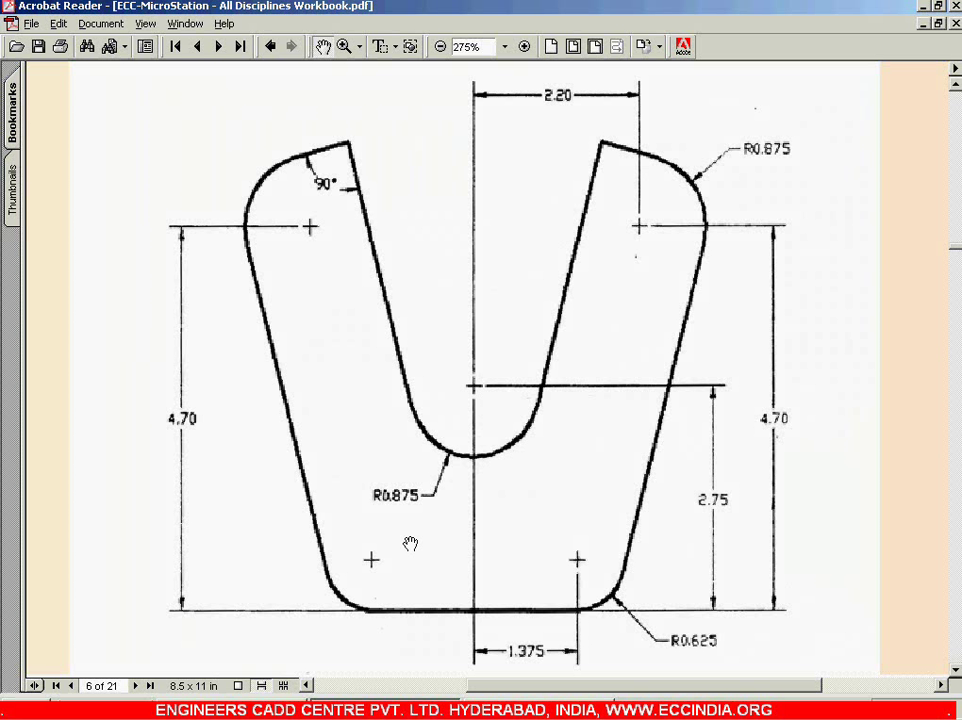
Switch to MicroStation and draw a horizontal SmartLine segment 1.375 long for half of the base edge
click(240, 712)
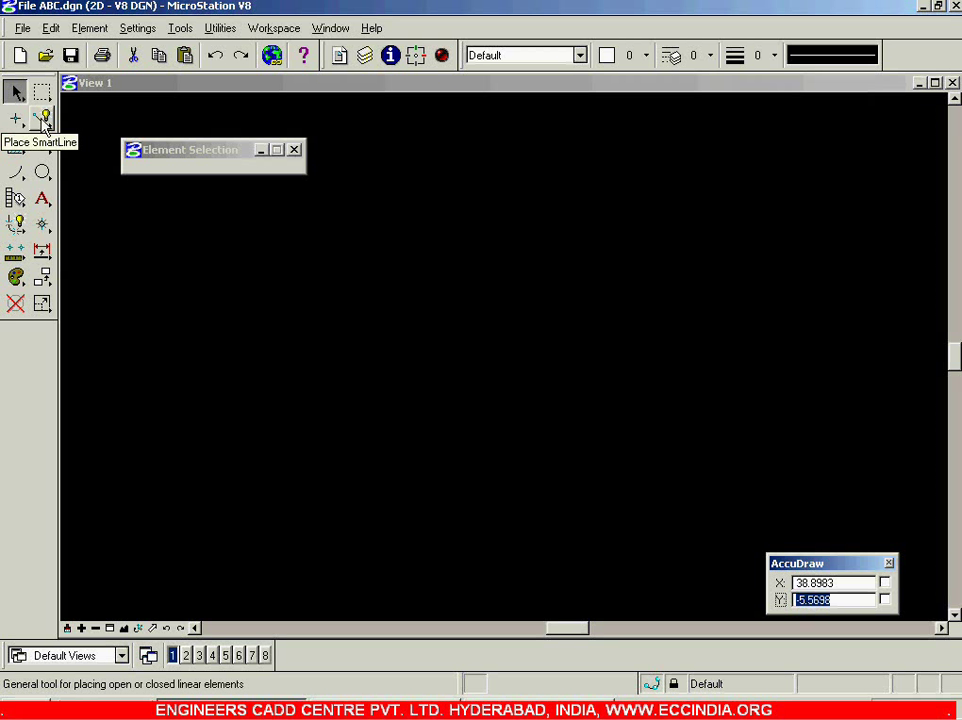
click(44, 122)
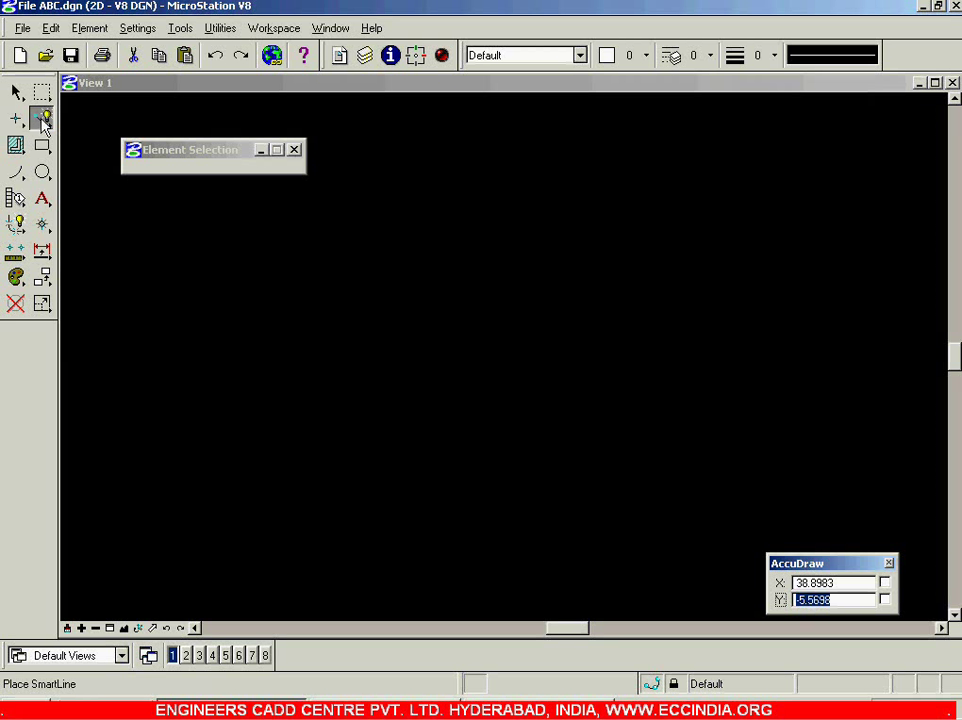
click(330, 454)
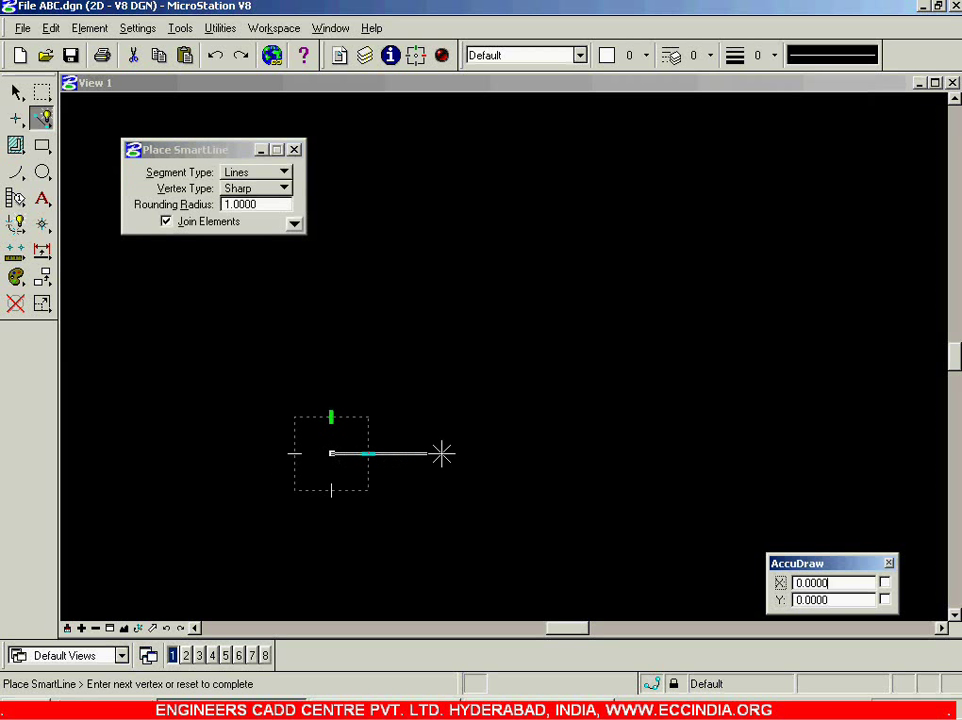
key(alt+Tab)
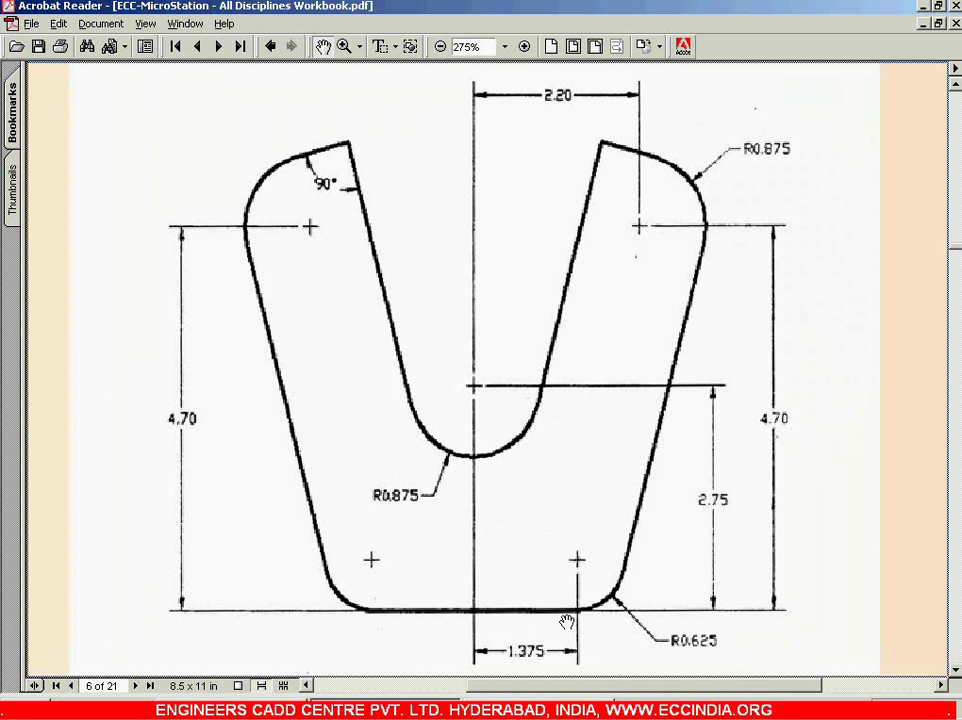
key(alt+Tab)
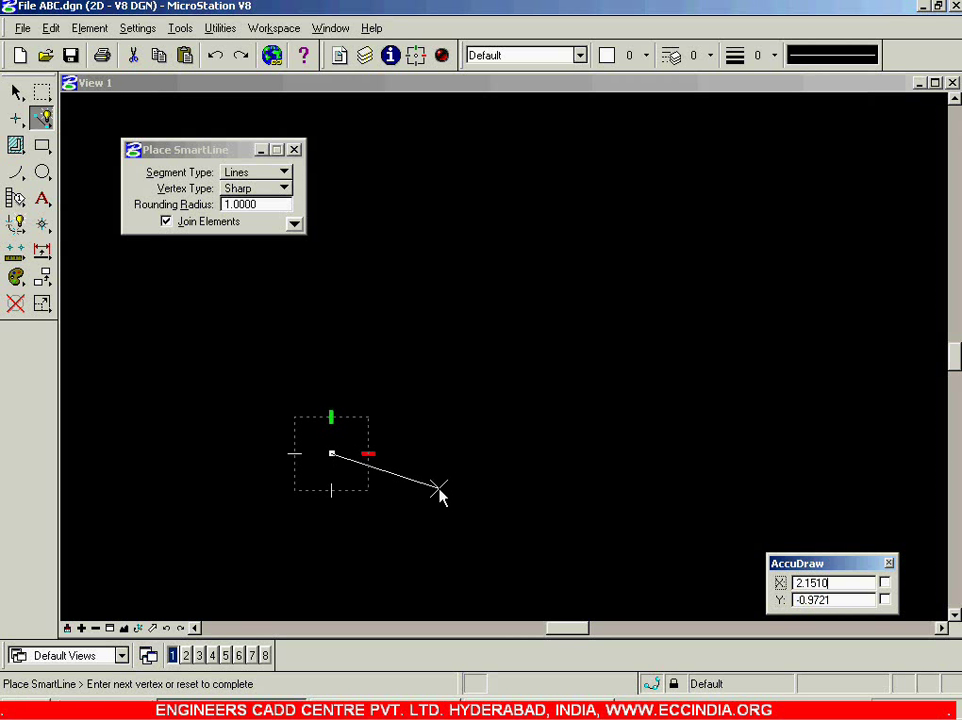
text(1)
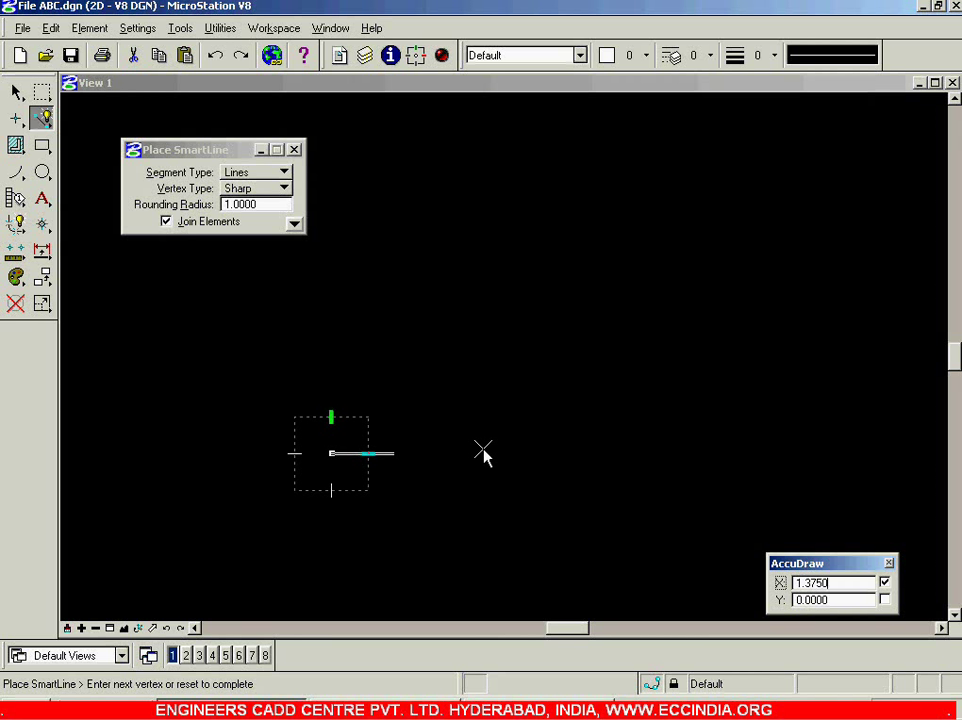
click(483, 455)
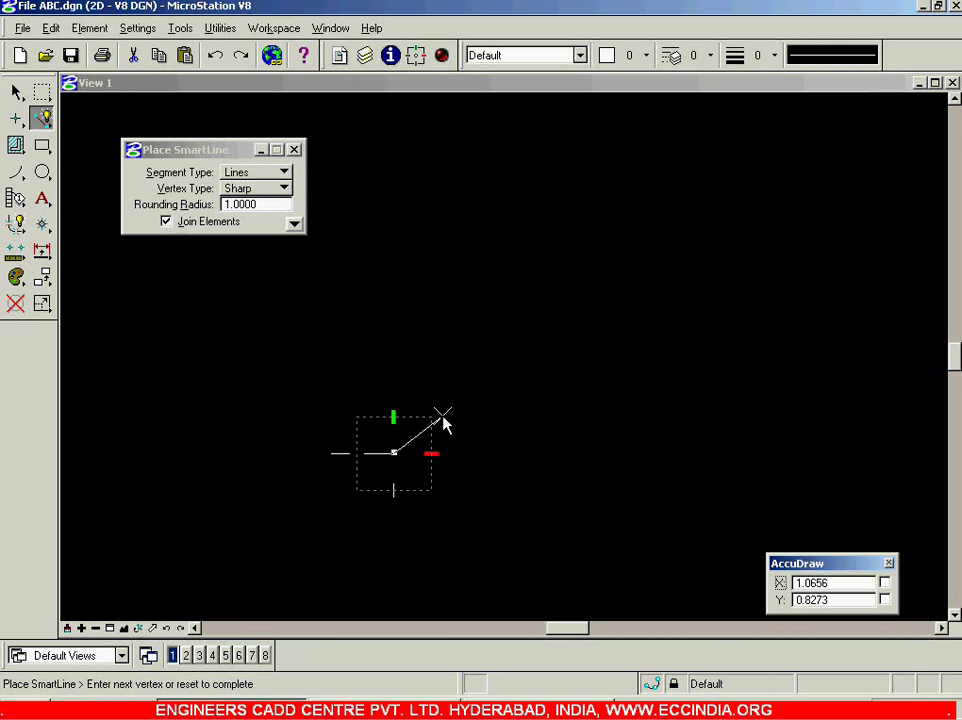
right_click(500, 460)
Change the SmartLine segment type to arcs and place the arc centre 0.625 directly above the base line's right end
click(398, 695)
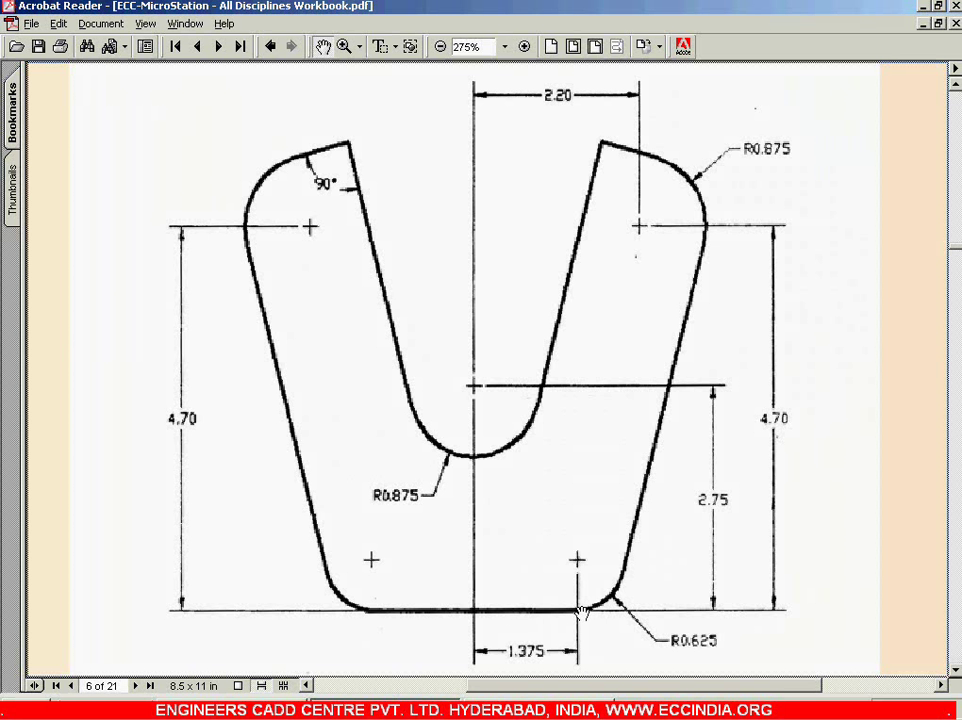
key(alt+Tab)
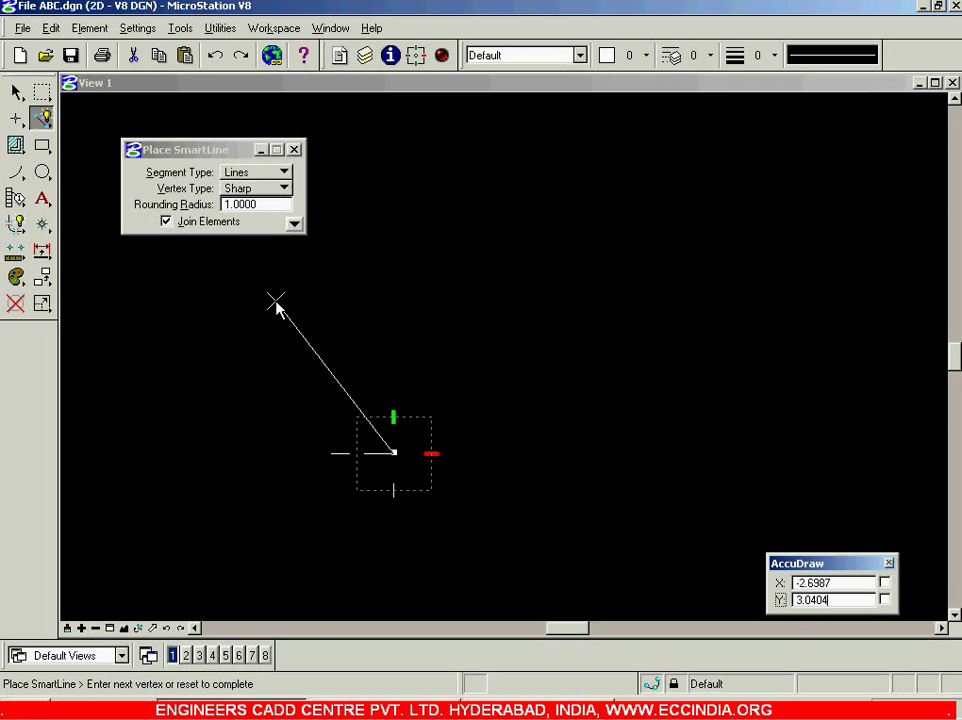
click(284, 174)
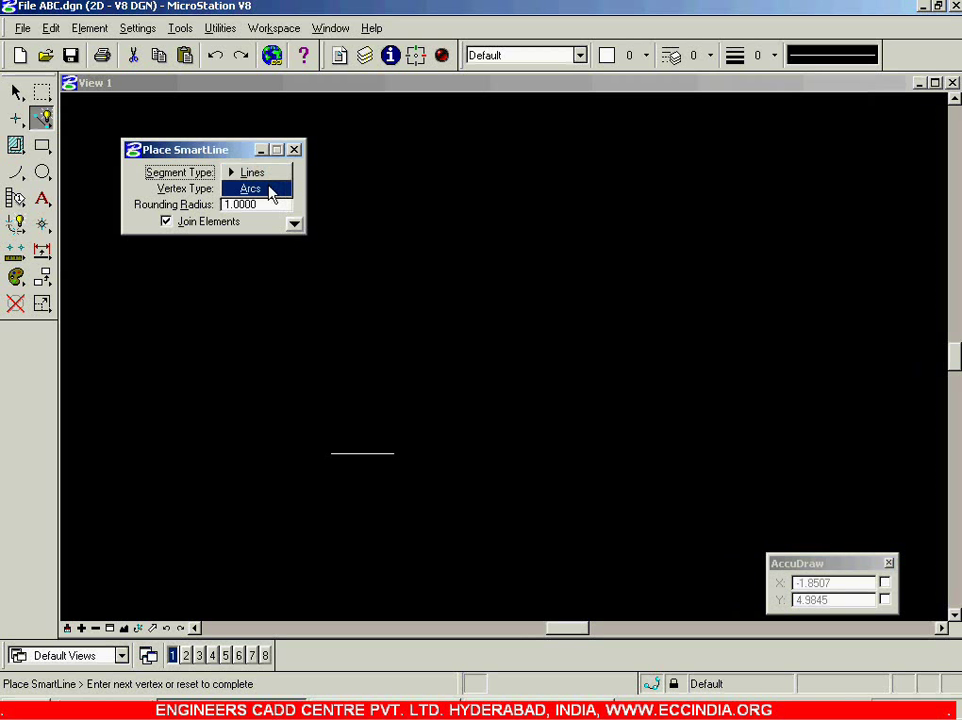
click(268, 188)
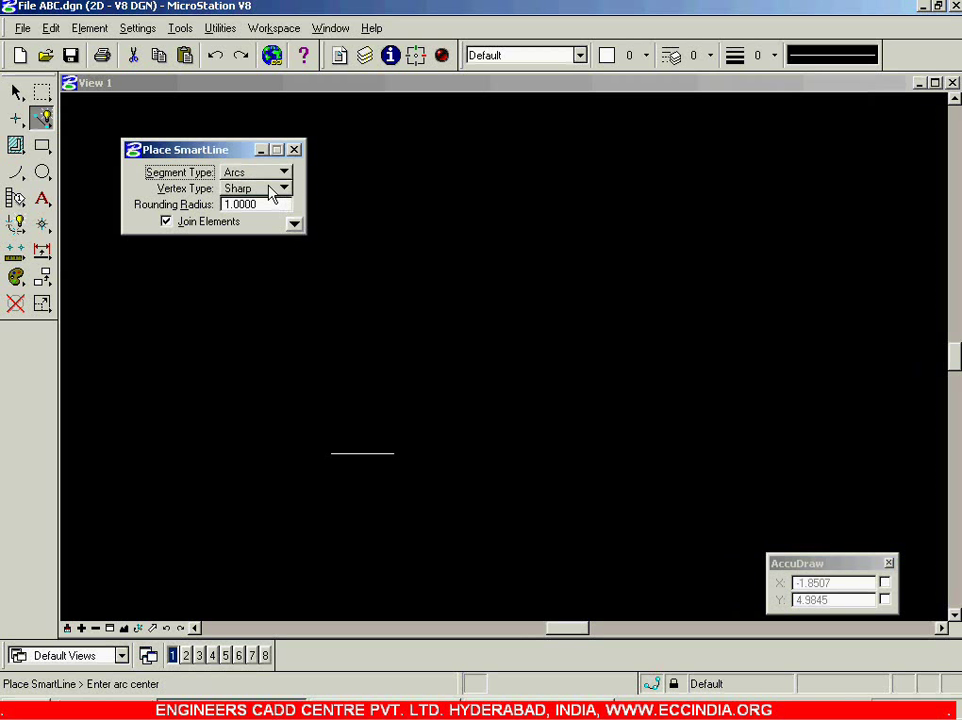
click(330, 711)
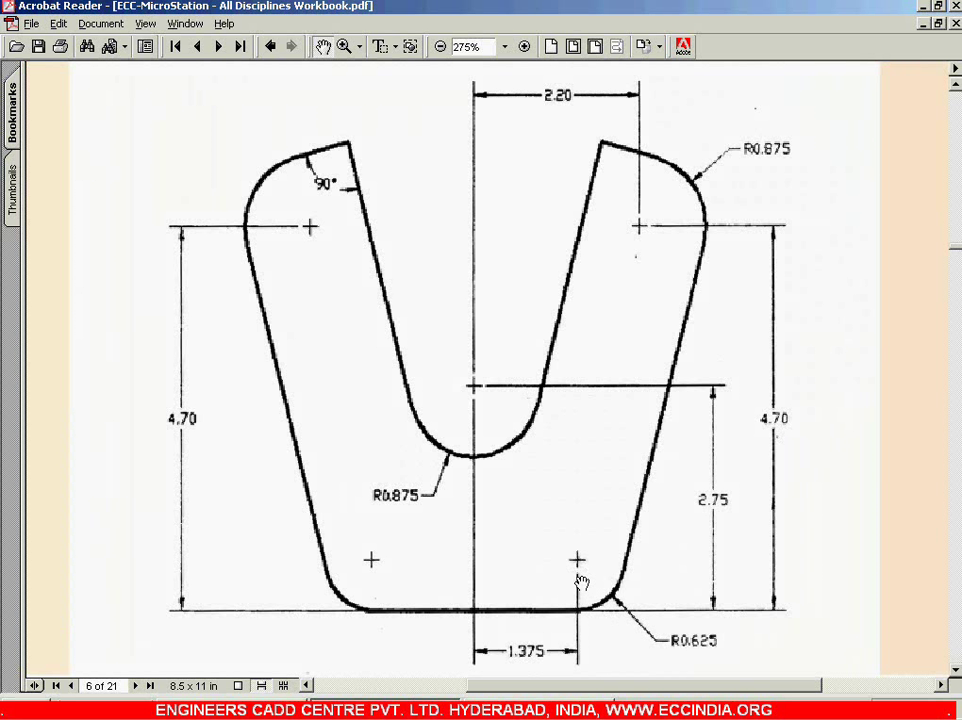
key(alt+Tab)
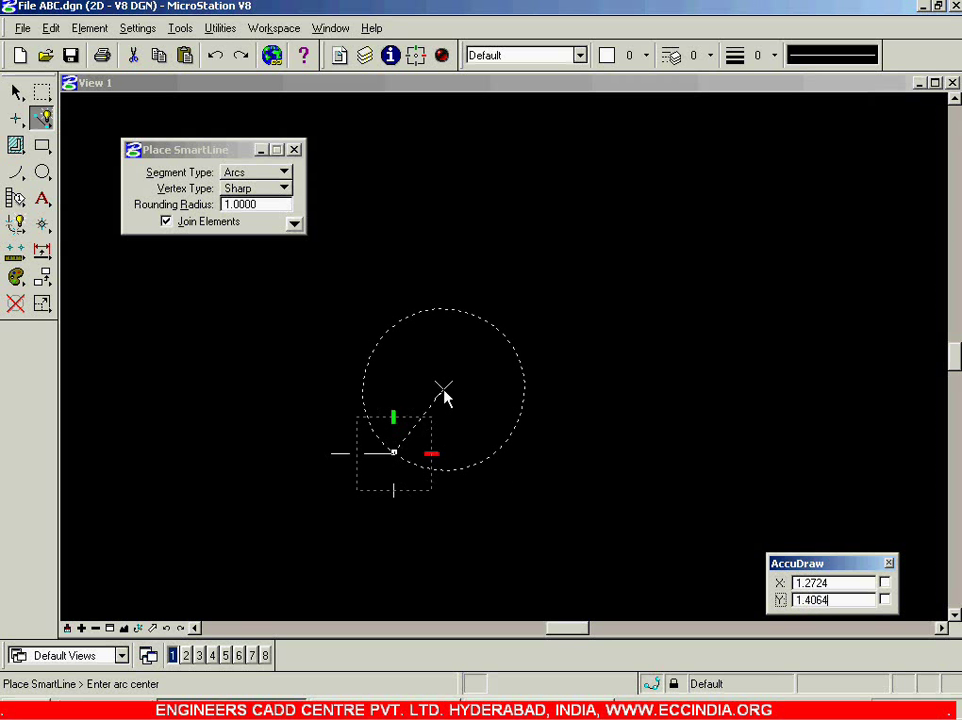
text(1.375)
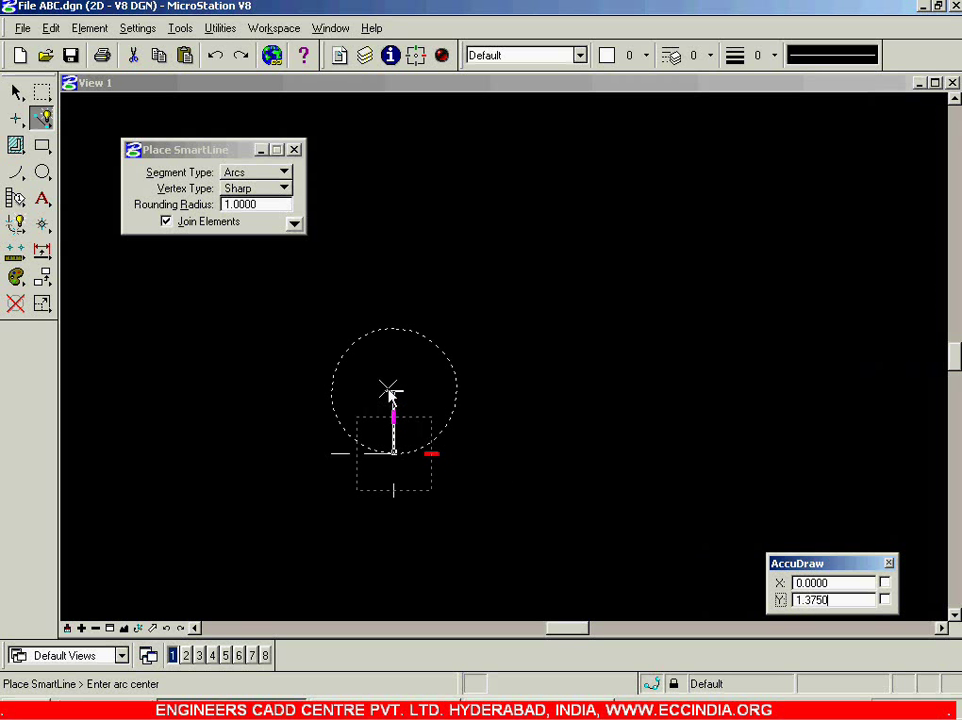
text(.62)
click(390, 397)
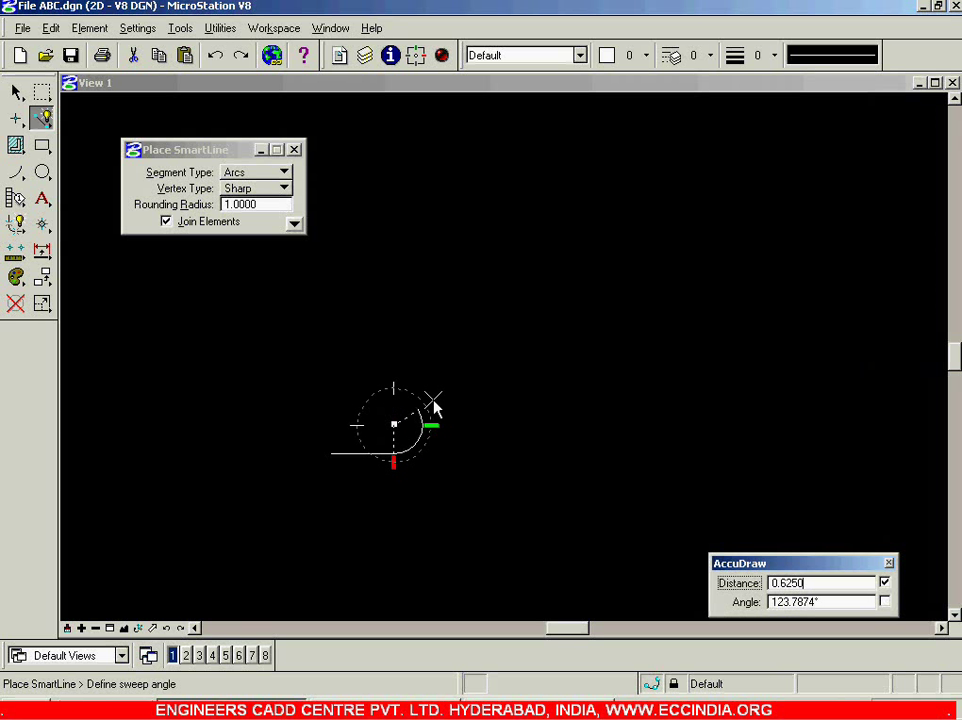
Sweep the 0.625 radius corner arc by about 83° counterclockwise from the base line's end
scroll(340, 478, up, 3)
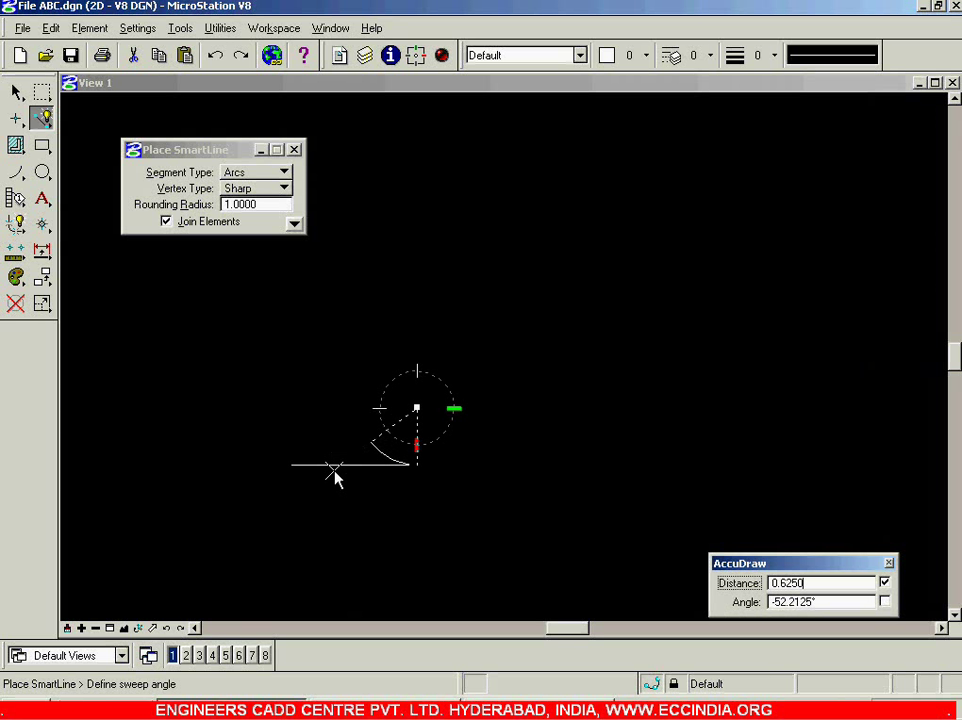
scroll(335, 474, up, 3)
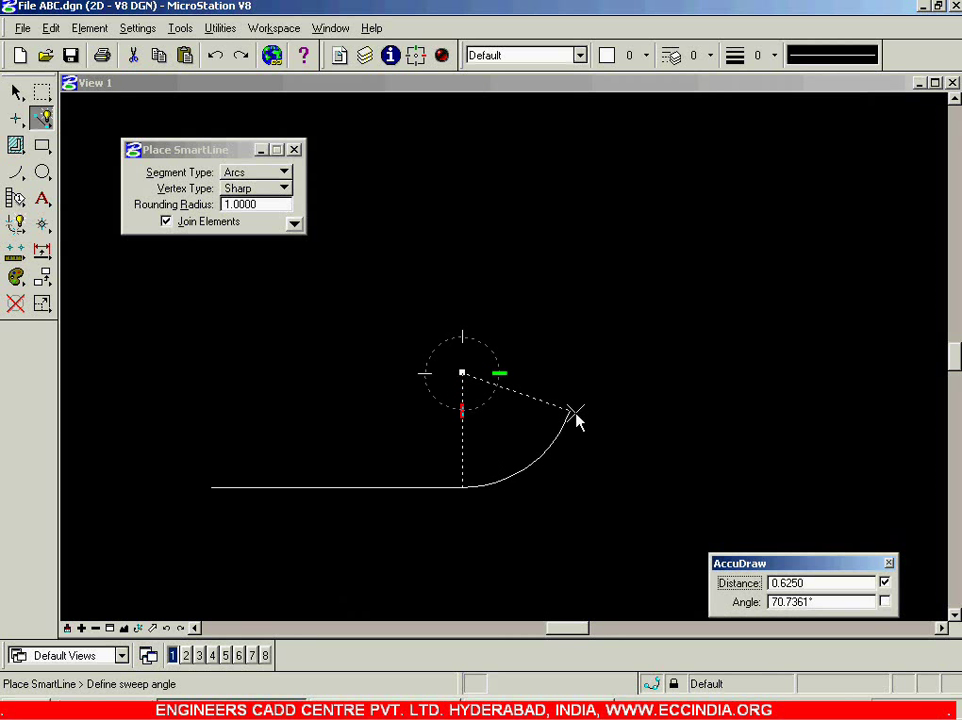
key(alt+Tab)
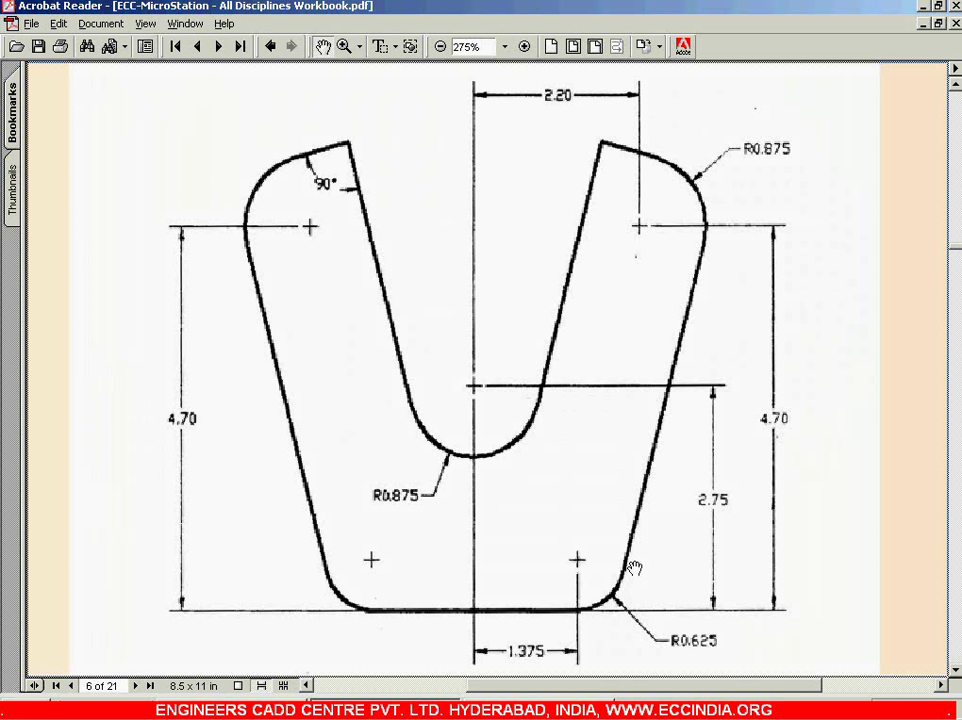
key(alt+Tab)
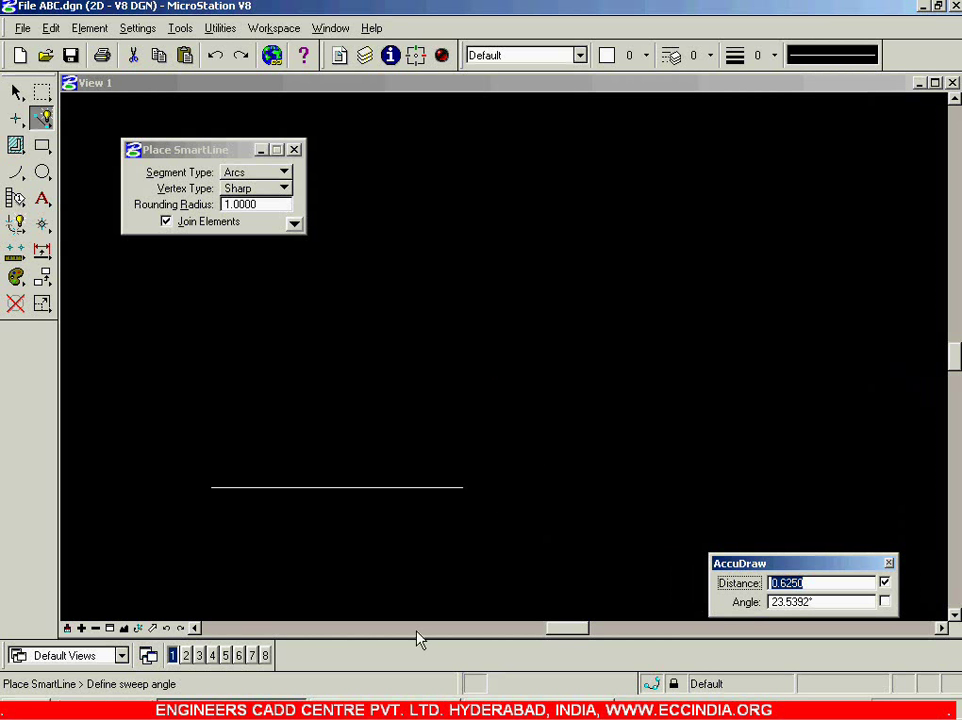
key(alt+Tab)
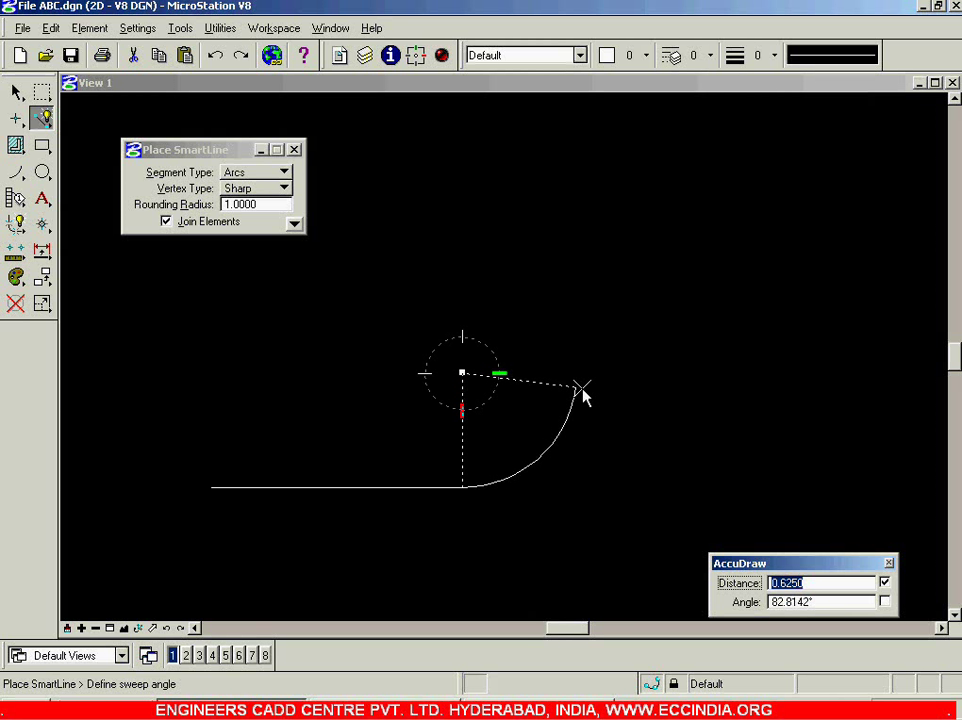
click(581, 389)
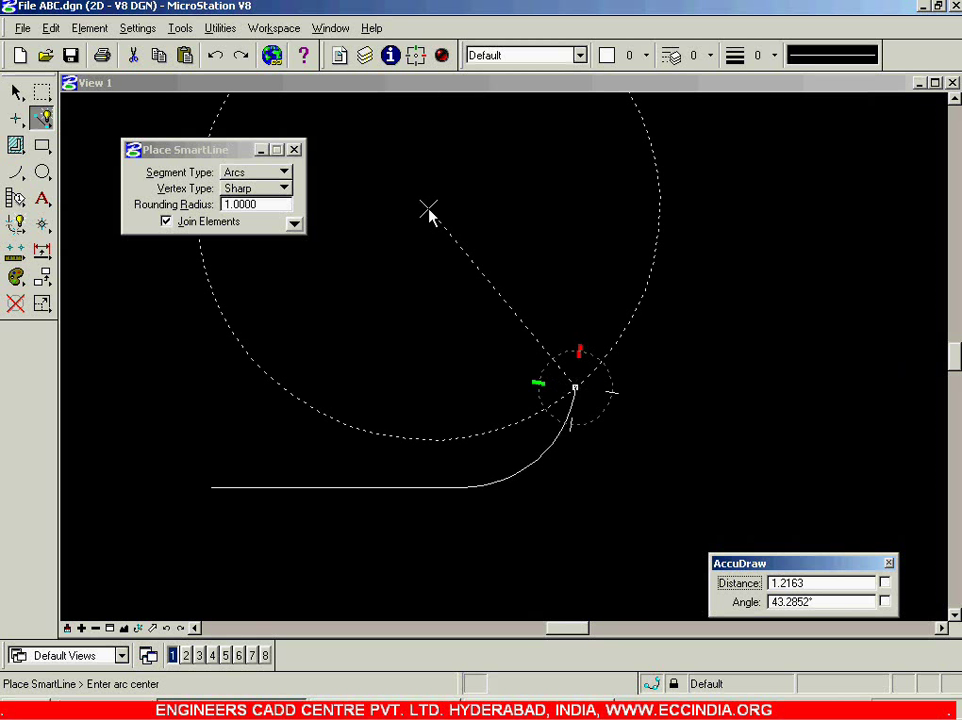
Return the segment type to lines, then undo the corner arc and delete the remaining base line
click(277, 174)
click(245, 153)
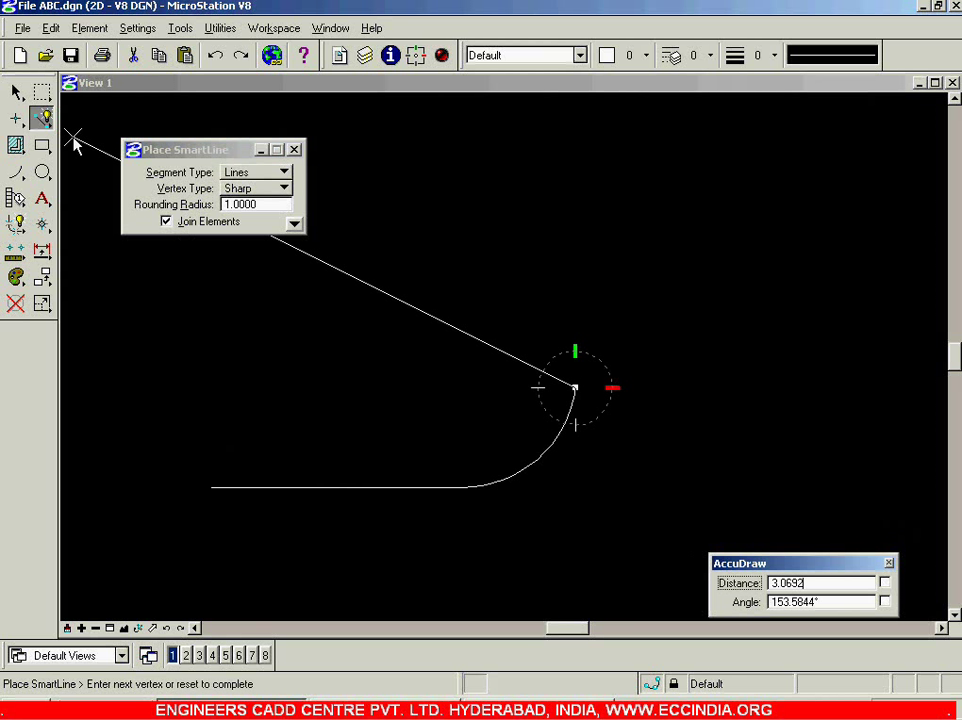
key(ctrl+z)
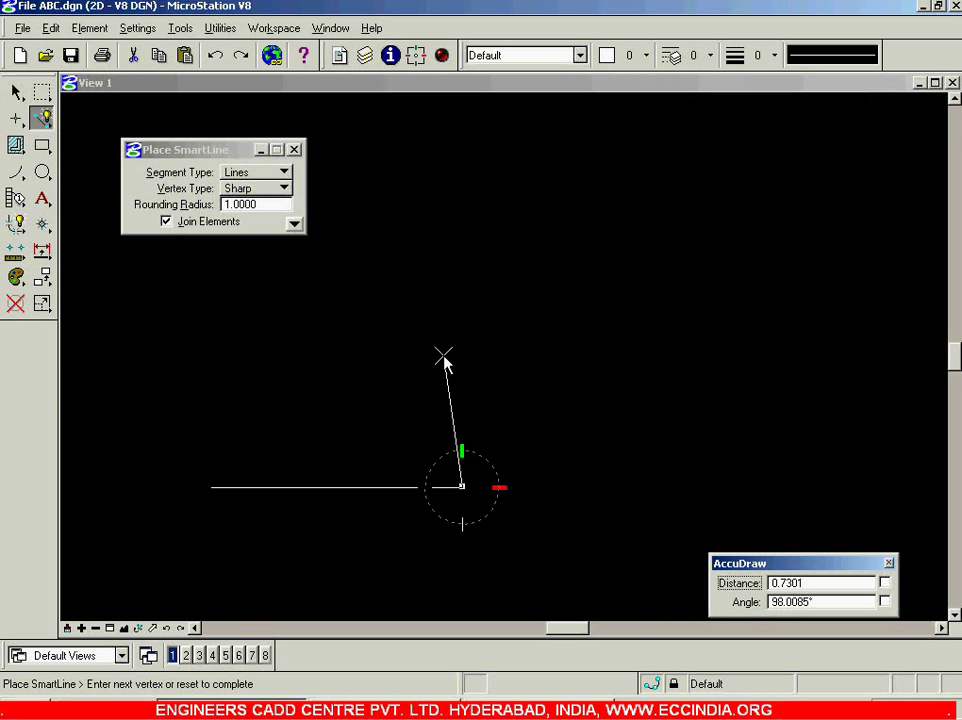
right_click(461, 382)
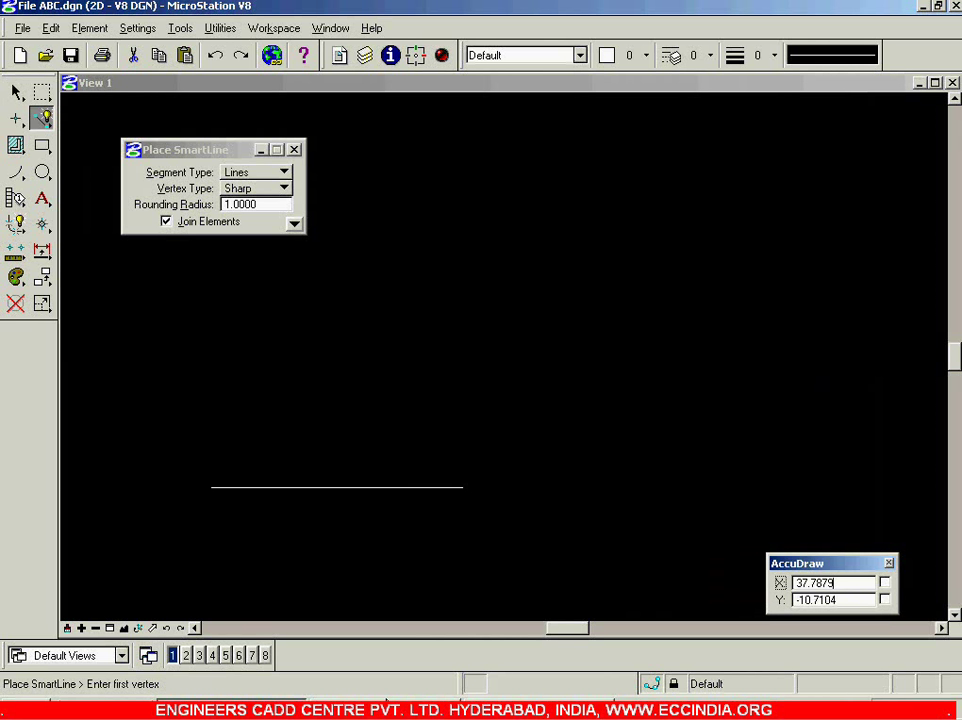
key(alt+Tab)
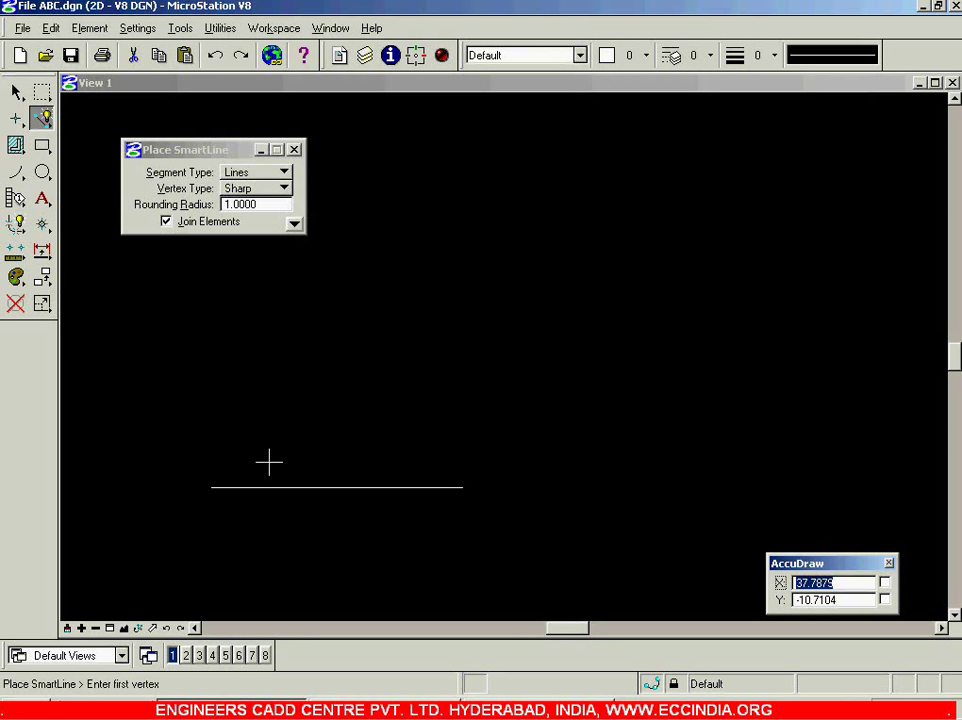
click(15, 303)
click(323, 487)
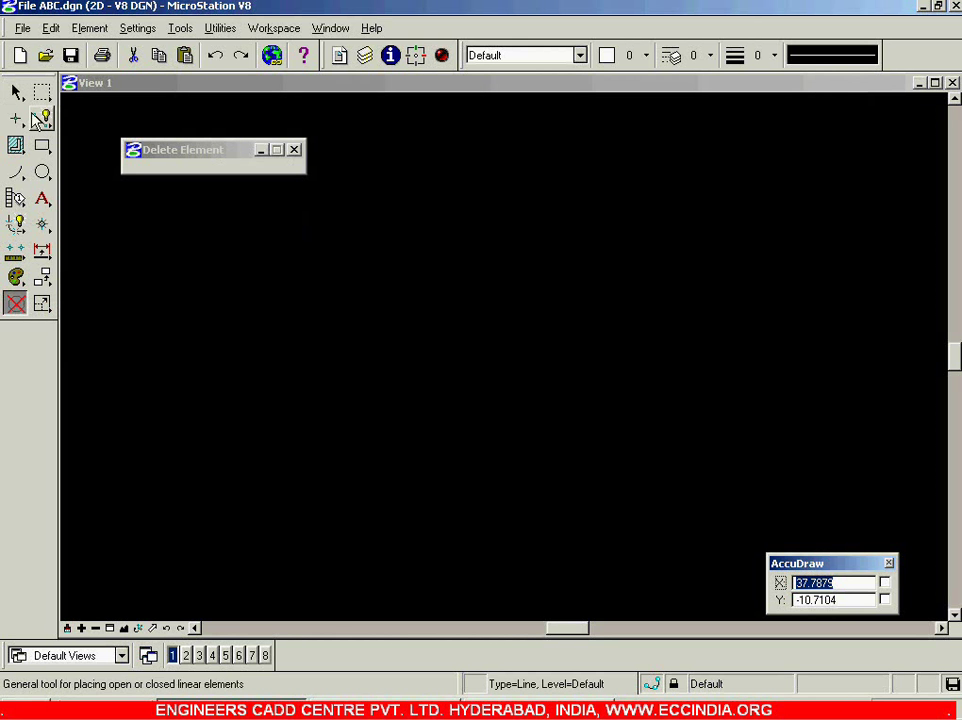
Draw a horizontal SmartLine 1.375 long as half of the base edge and end the line there
click(41, 118)
text(1.3082)
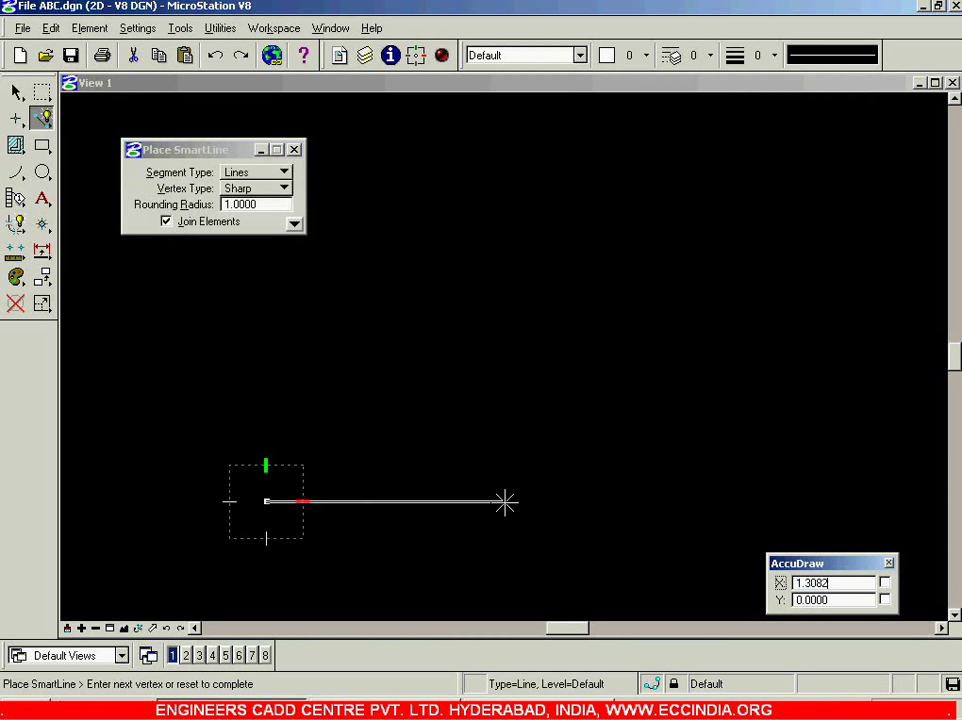
key(alt+Tab)
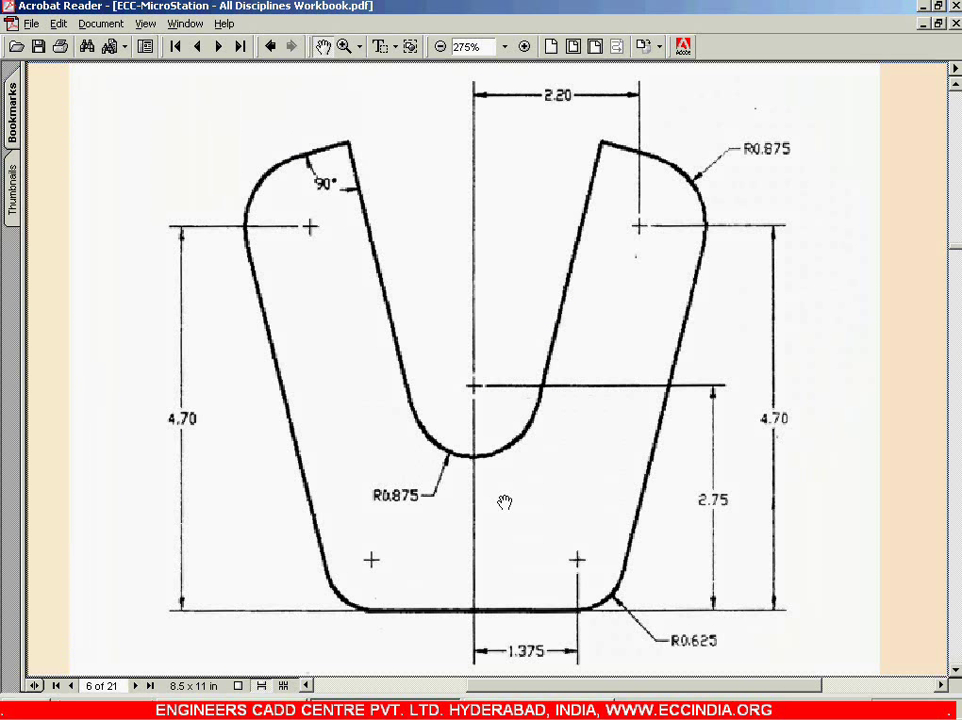
key(alt+Tab)
text(1.3)
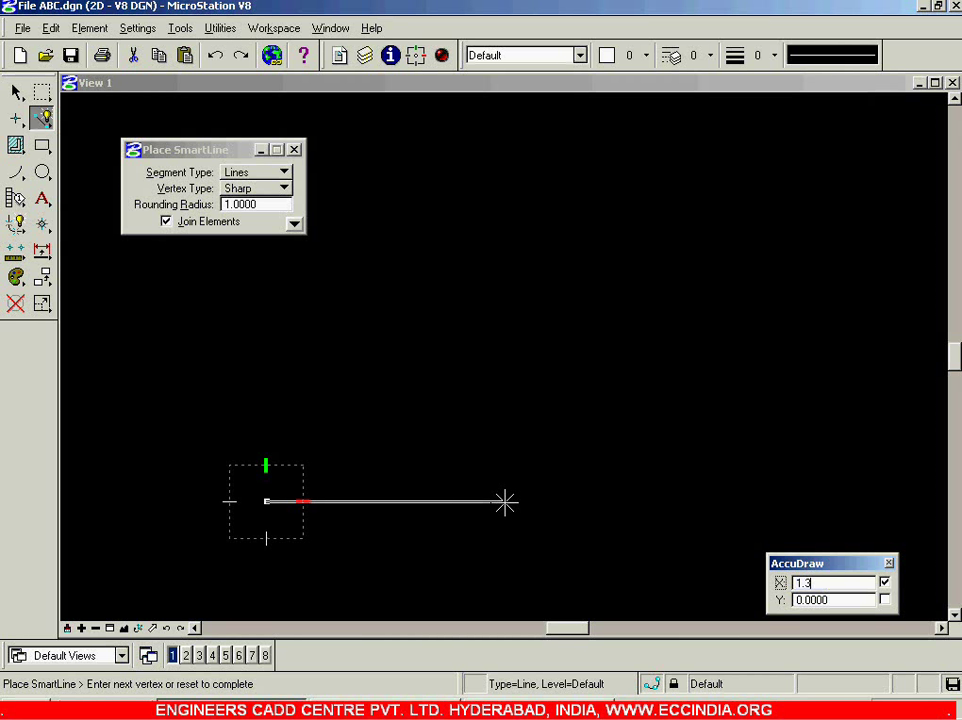
click(505, 501)
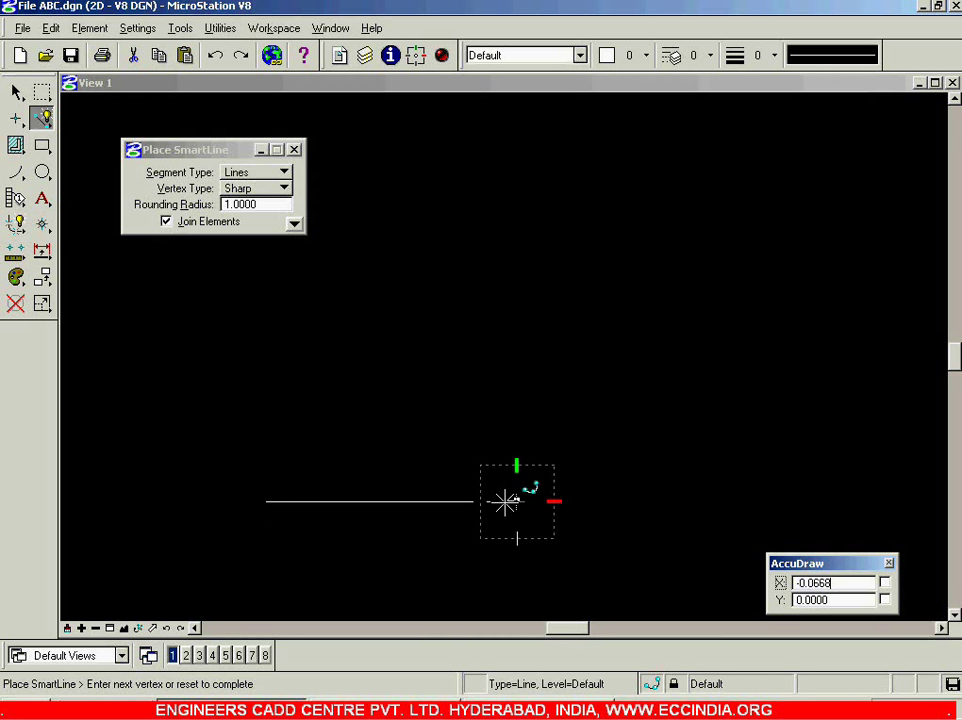
right_click(395, 307)
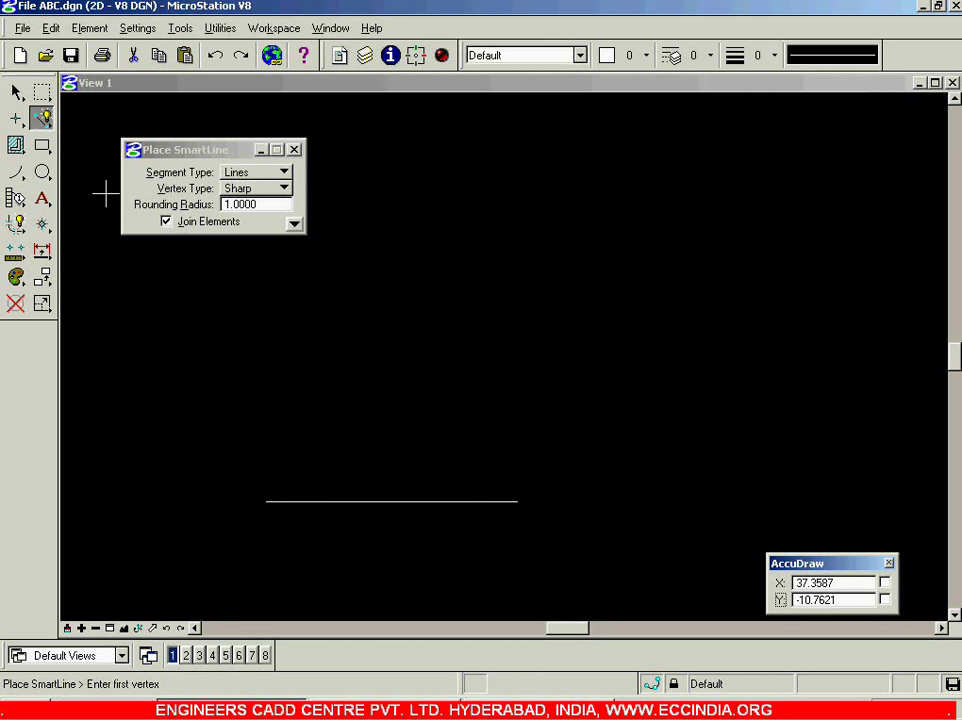
Start a circle by centre with its radius fixed at 0.625
click(42, 174)
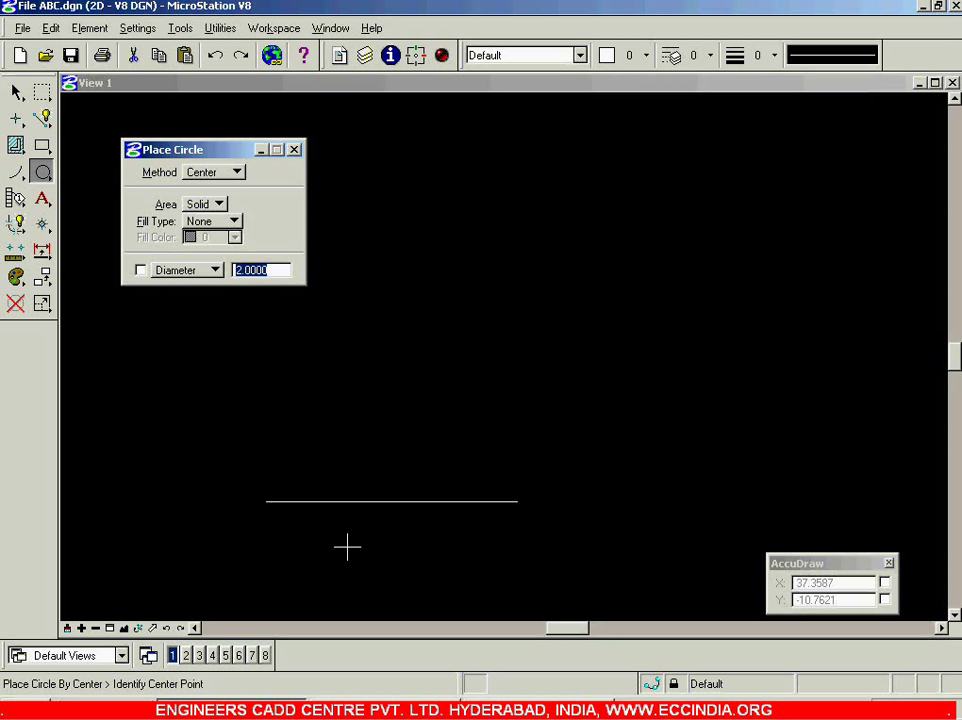
click(165, 270)
click(172, 283)
click(141, 270)
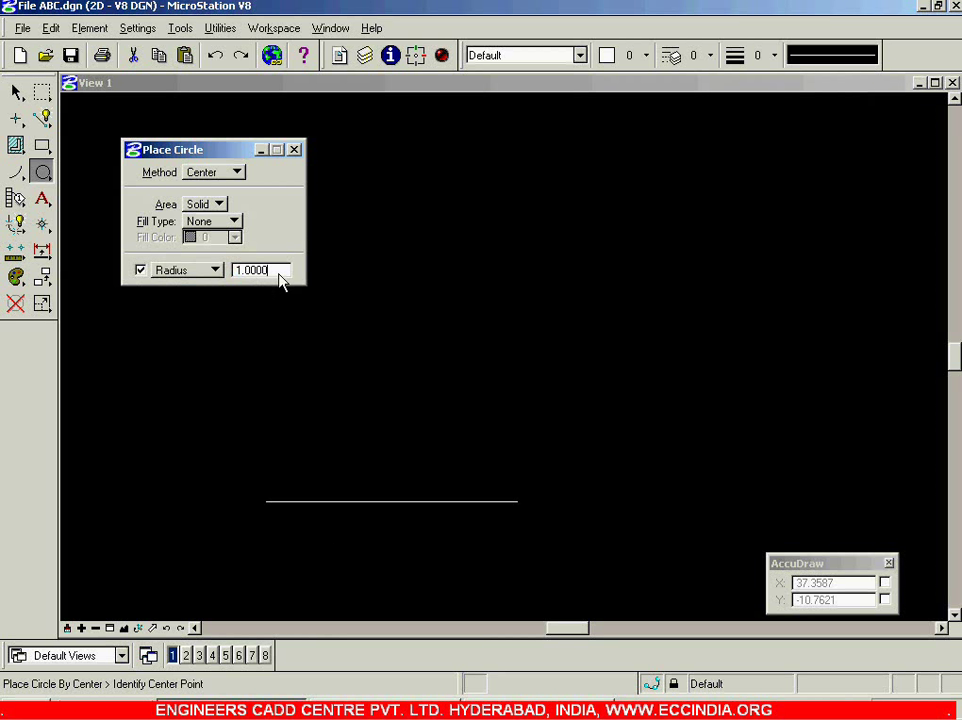
drag(281, 282, 210, 280)
text(.625)
key(Tab)
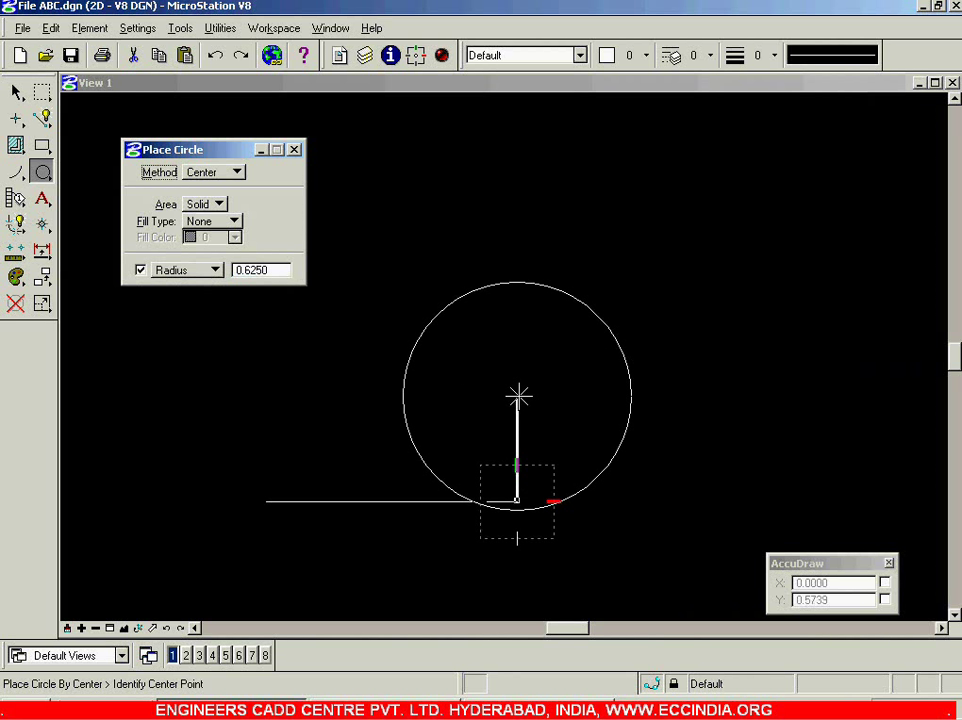
Check the corner centre in the workbook drawing and place the circle's centre 0.625 directly above the base line's right end
click(380, 712)
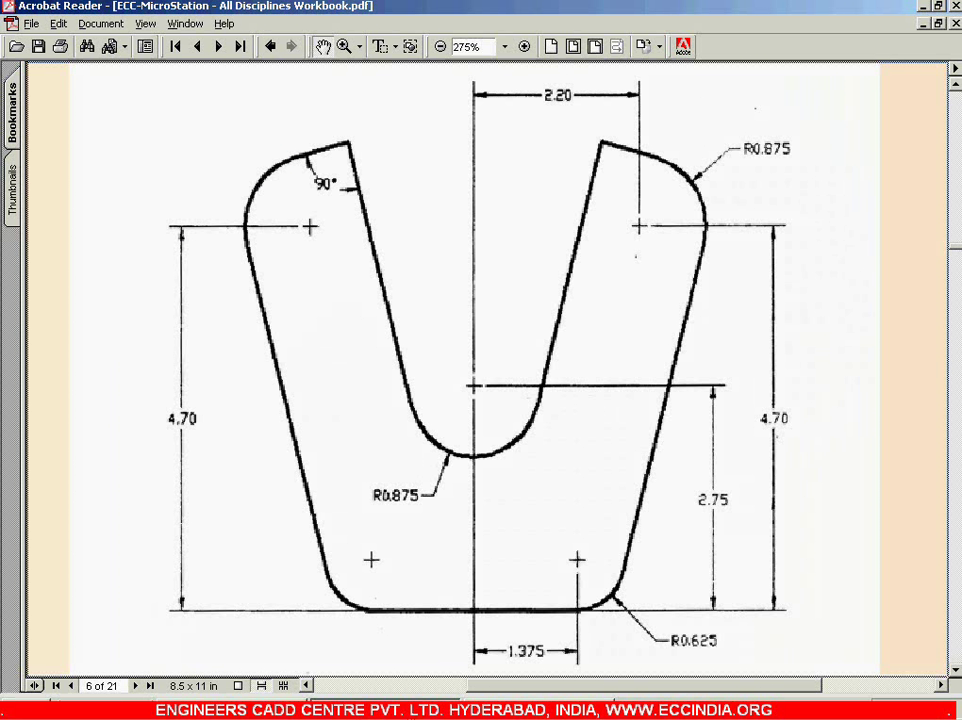
key(alt+Tab)
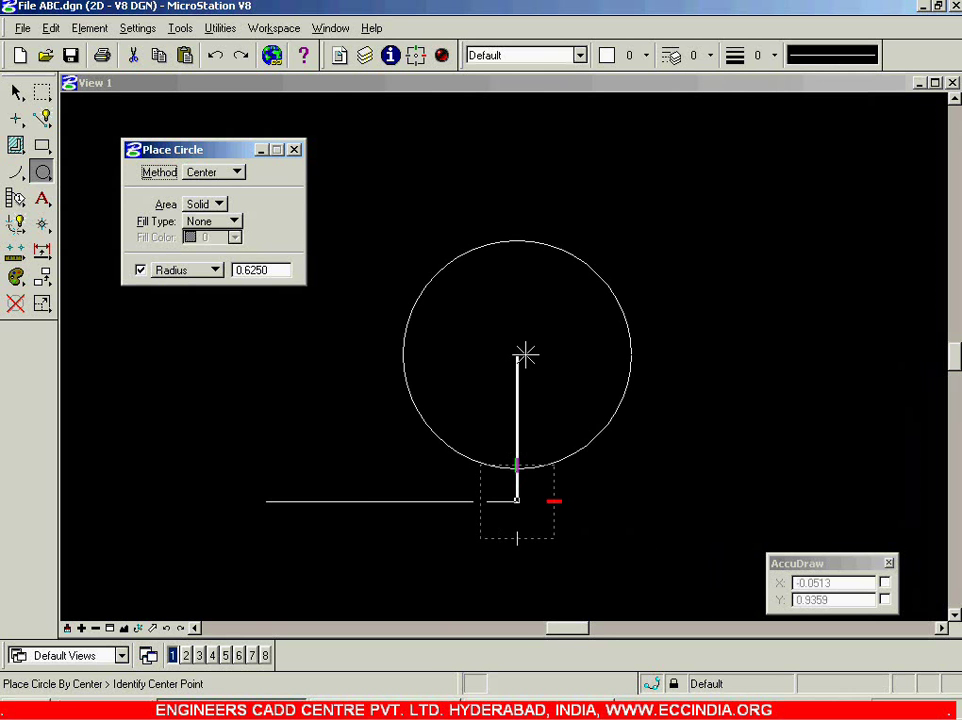
key(alt+Tab)
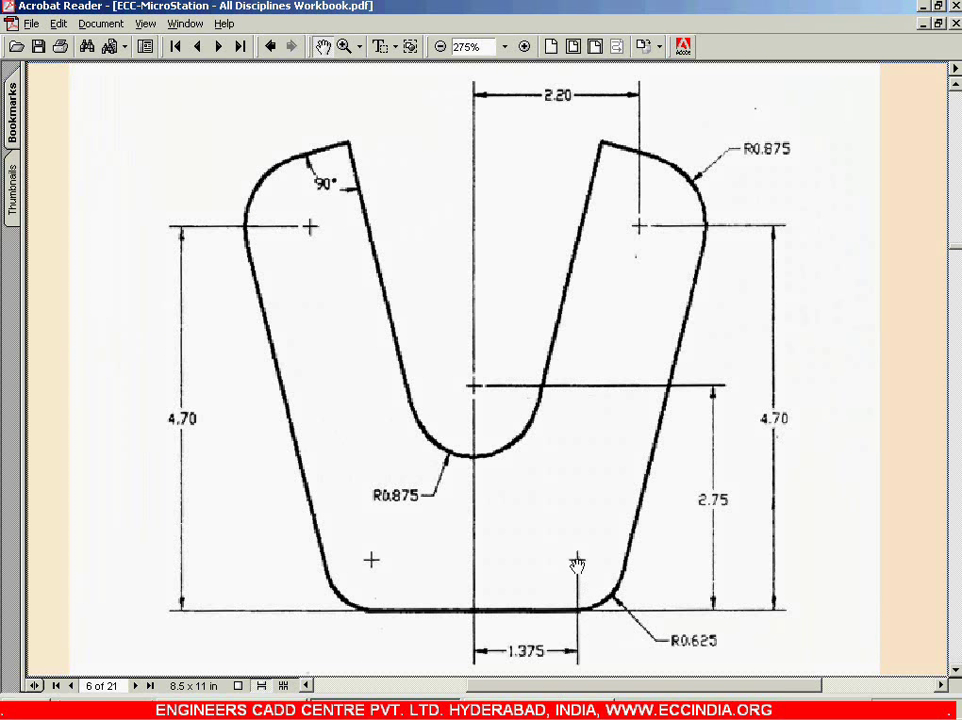
key(alt+Tab)
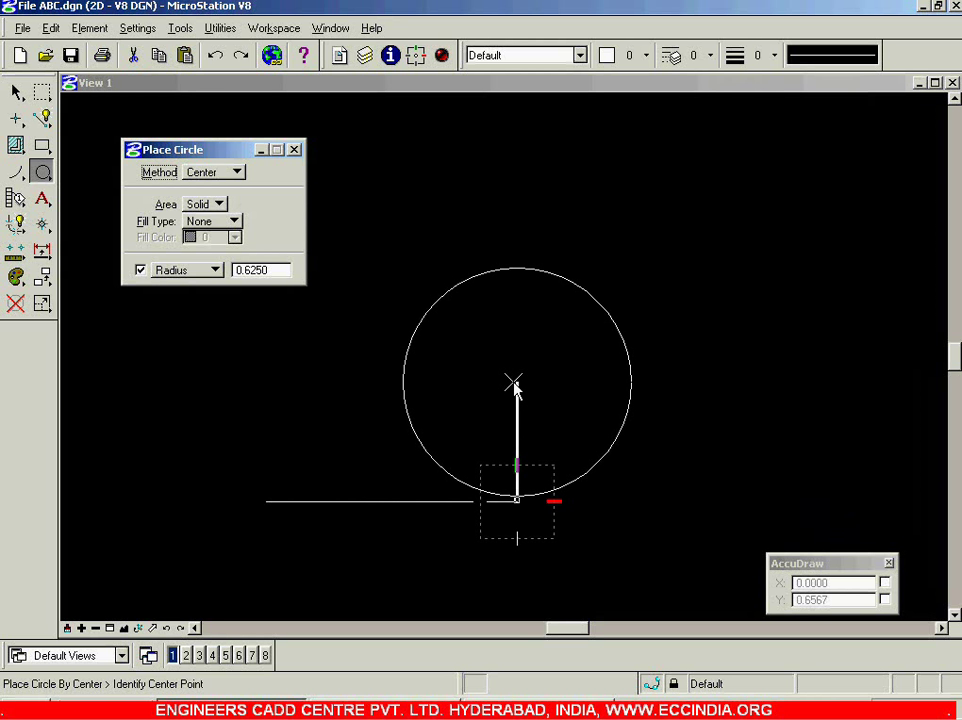
key(alt+Tab)
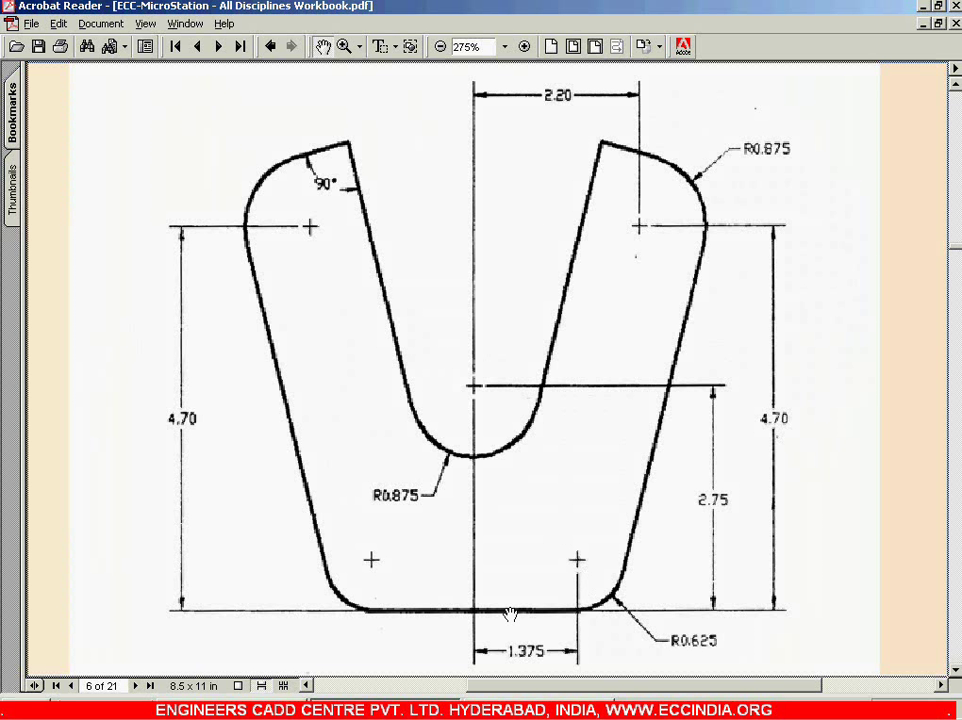
key(alt+Tab)
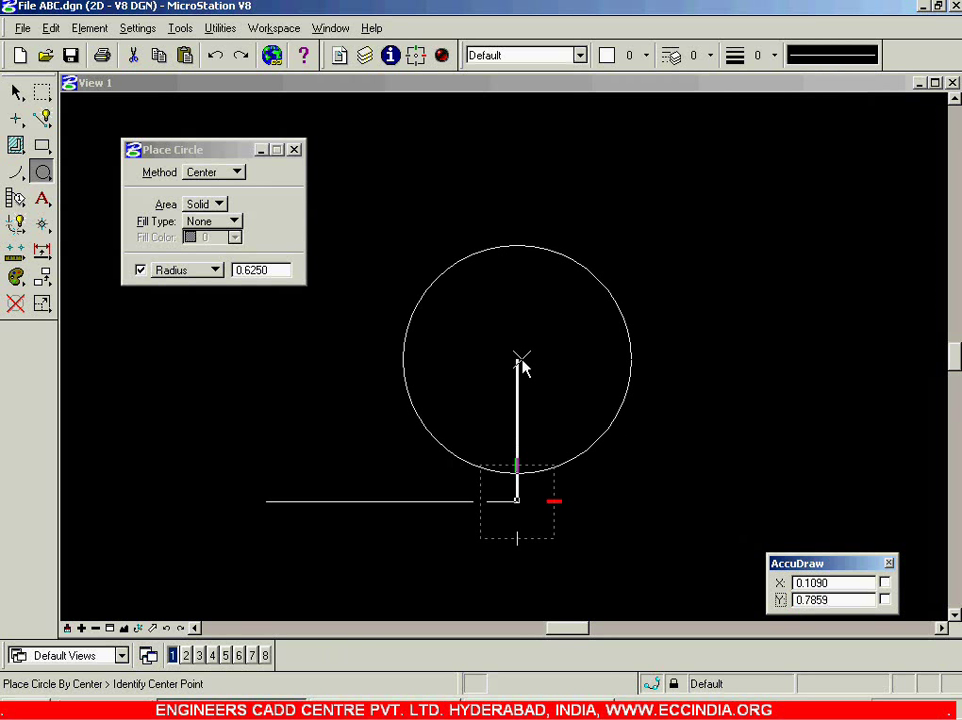
text(0.6250)
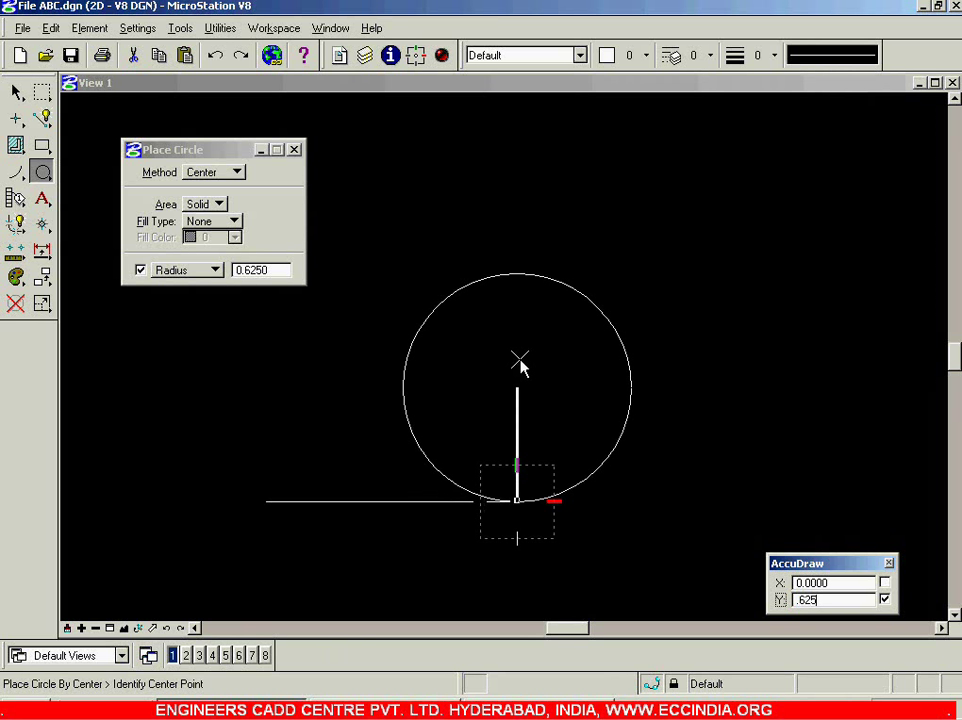
click(518, 365)
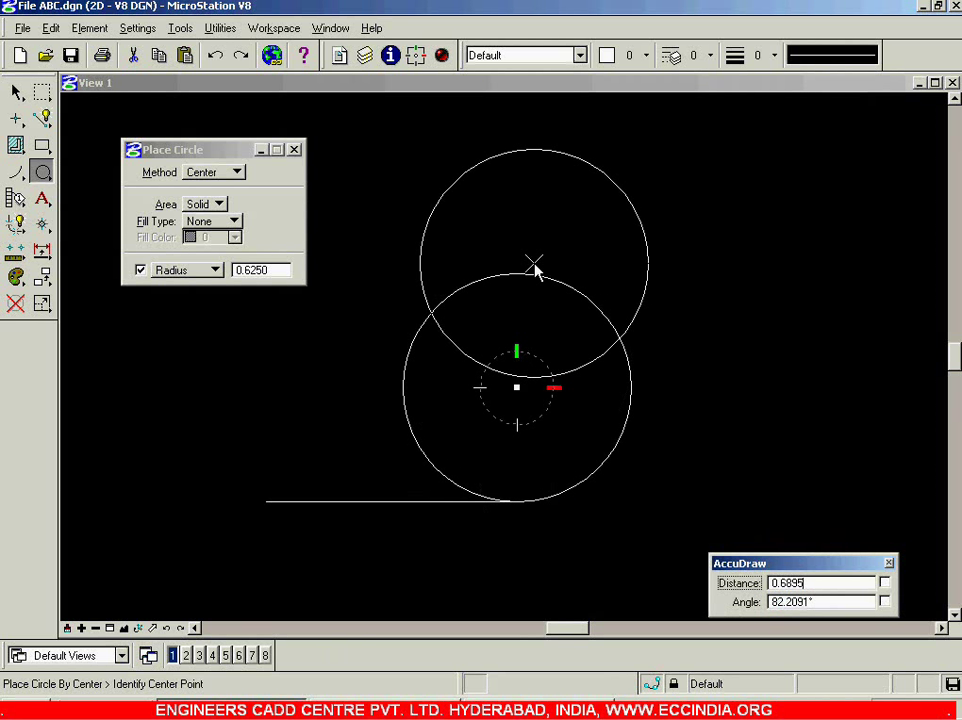
key(Escape)
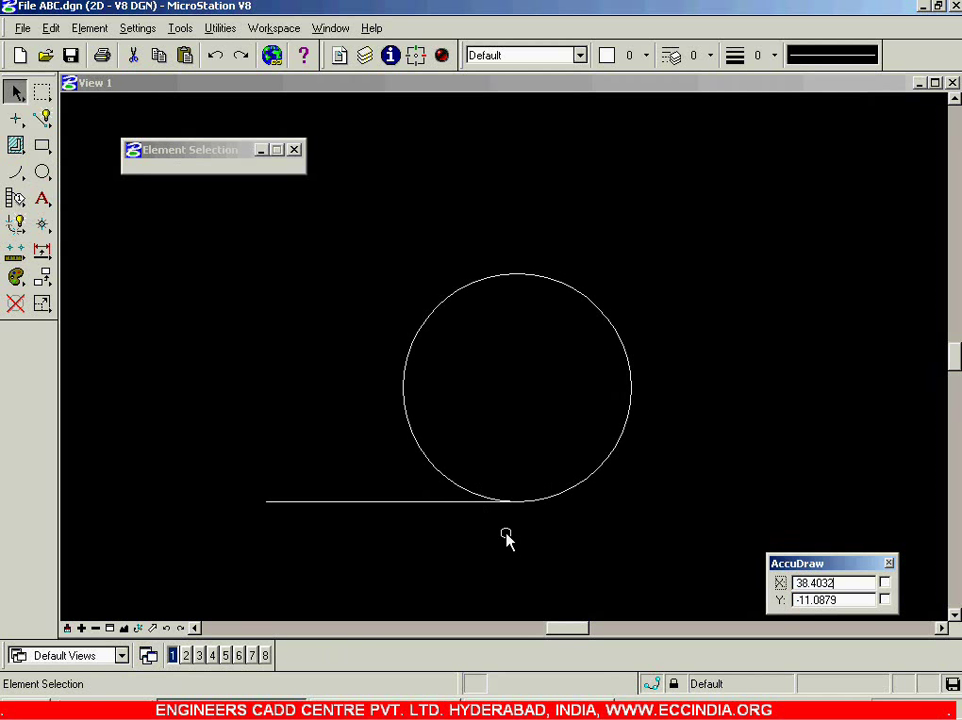
Draw a slanted SmartLine from the base line's left end to a point 2.2 across and 4.7 up, and end it there
scroll(445, 510, down, 1)
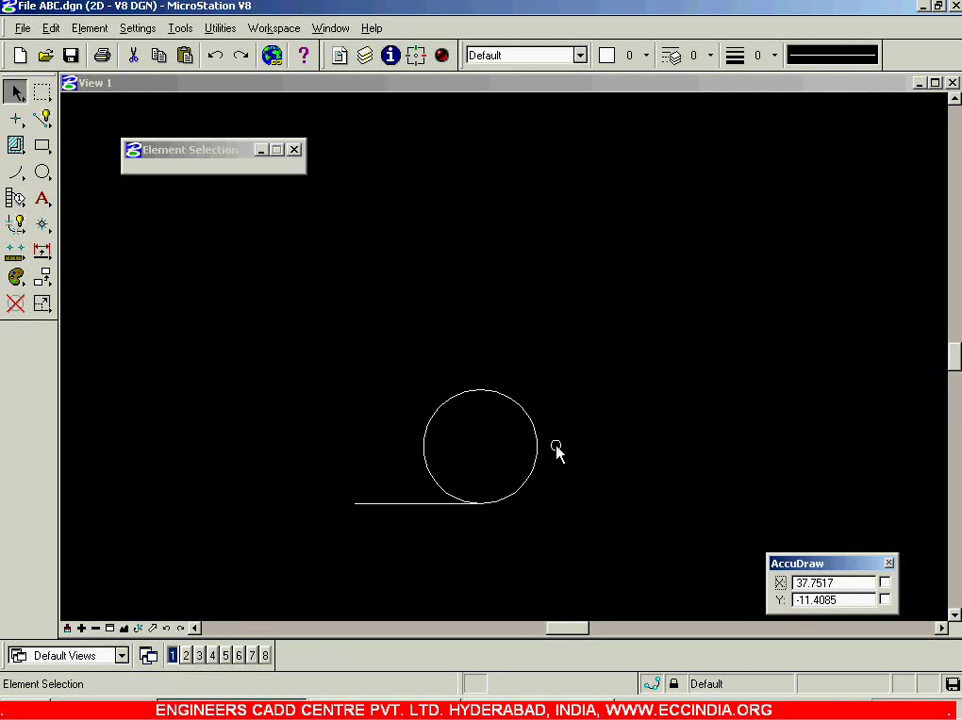
key(alt+Tab)
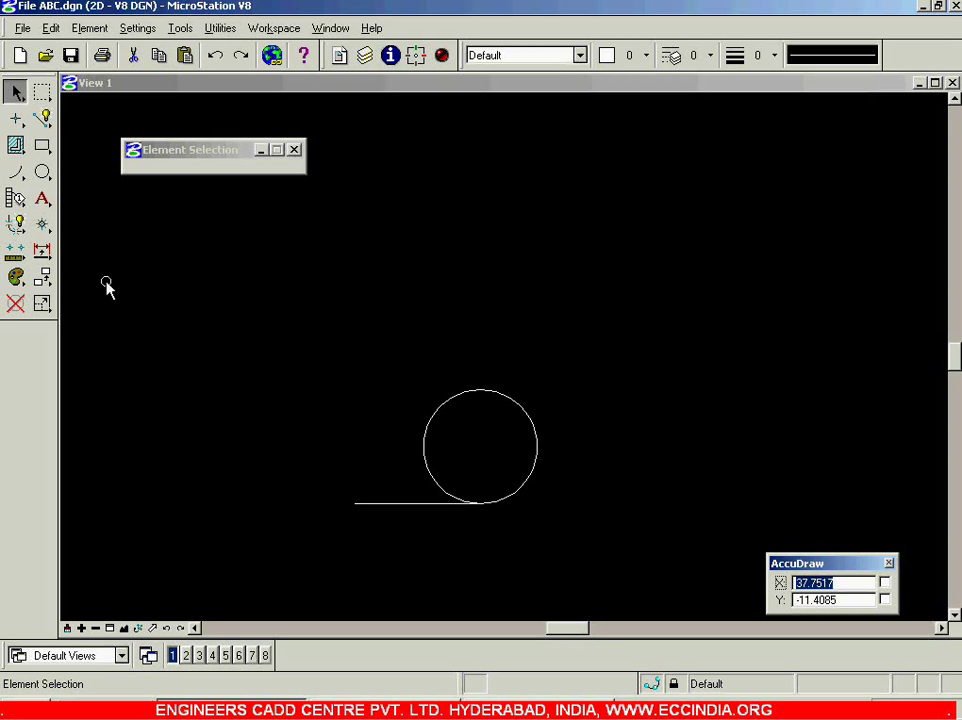
click(42, 118)
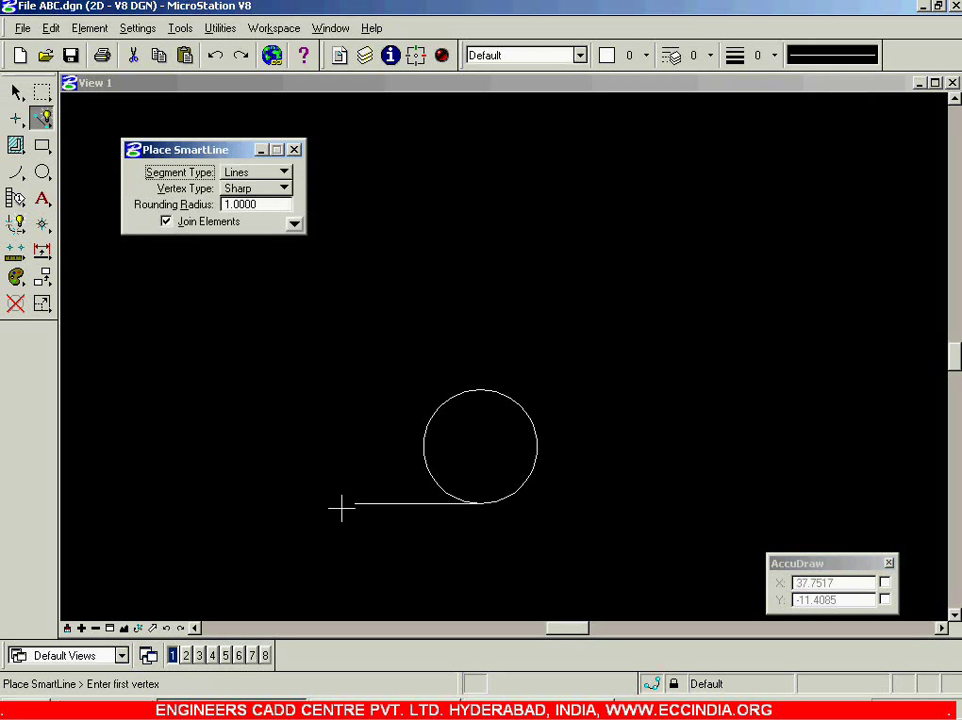
click(352, 504)
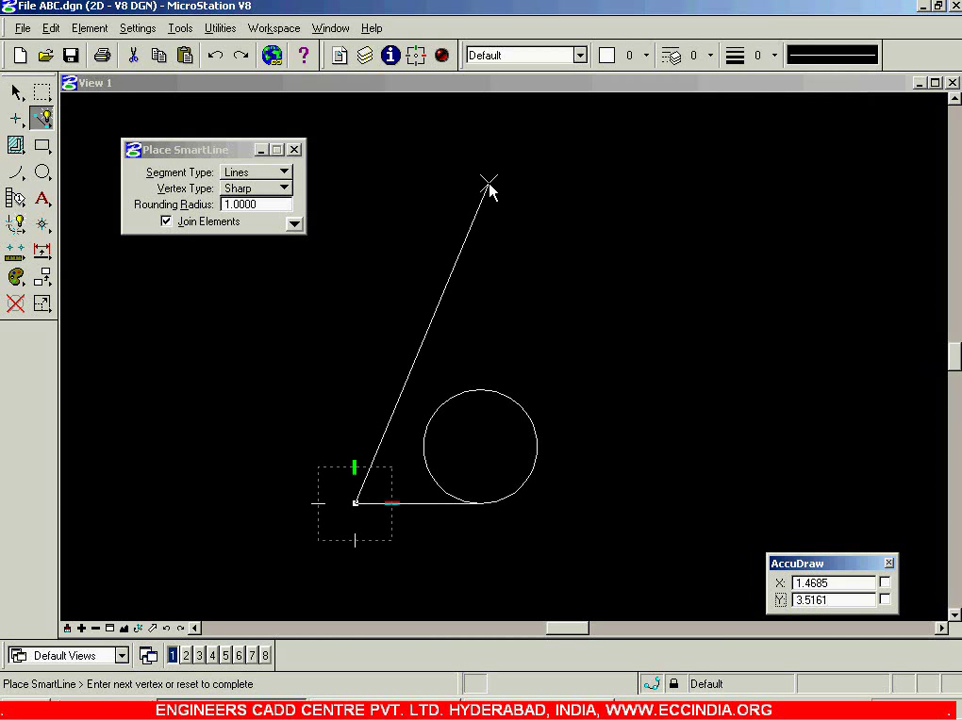
text(2.2)
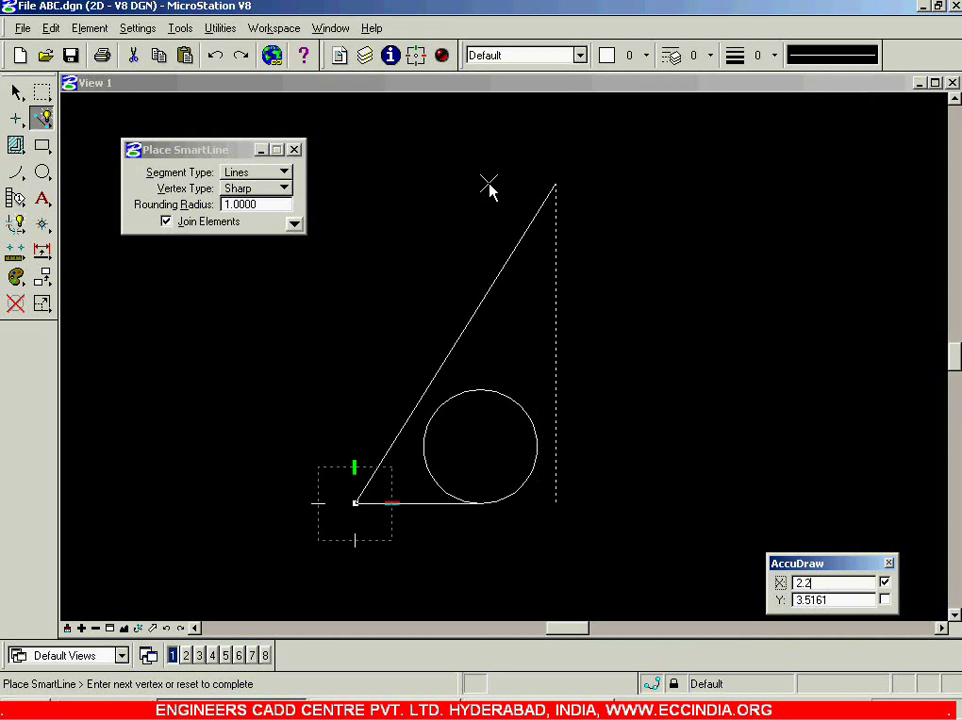
text(4.7)
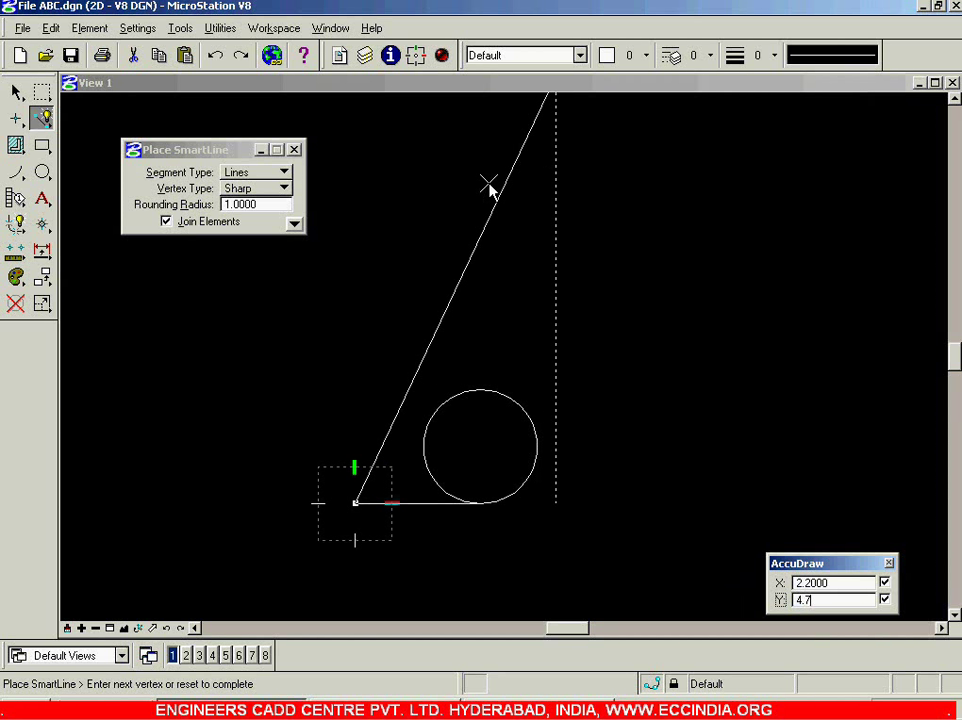
click(490, 188)
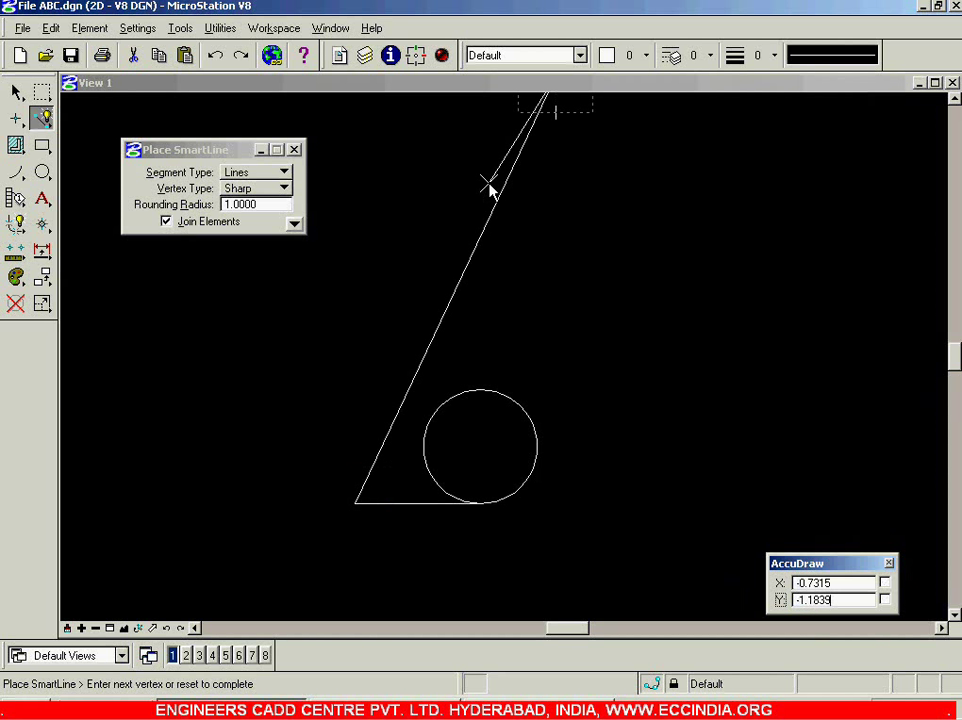
scroll(464, 214, down, 1)
scroll(464, 218, down, 1)
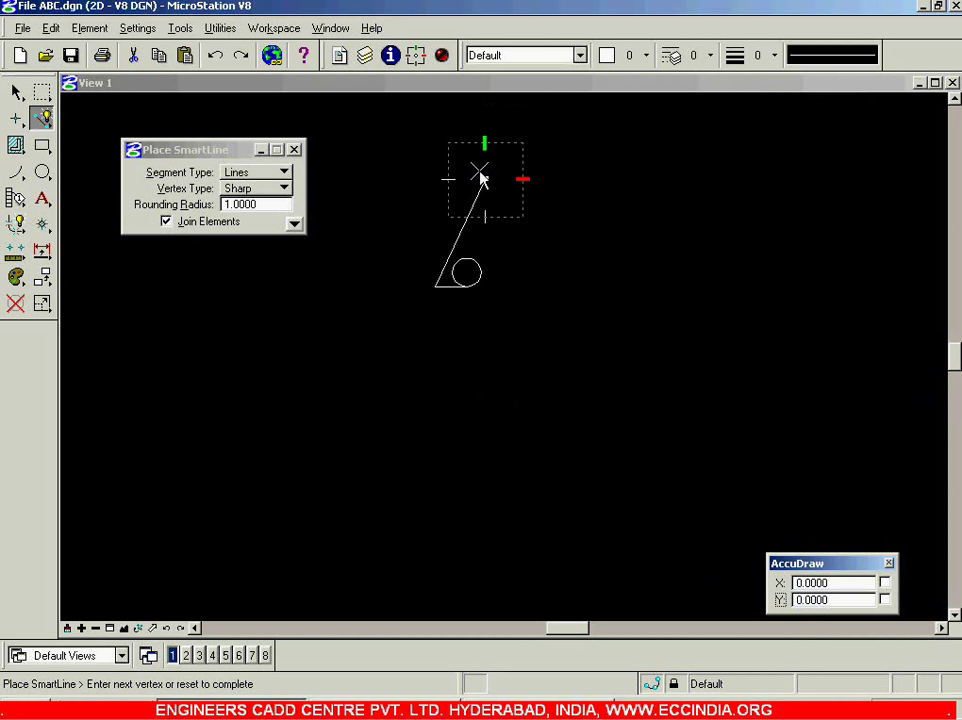
scroll(475, 165, up, 1)
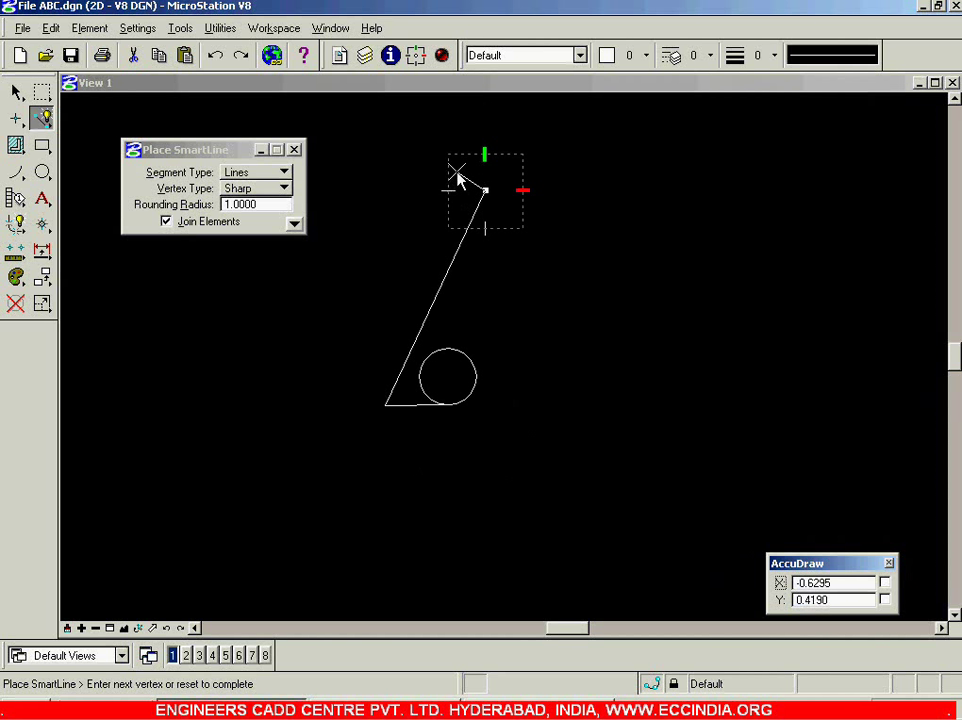
right_click(485, 190)
scroll(483, 190, up, 2)
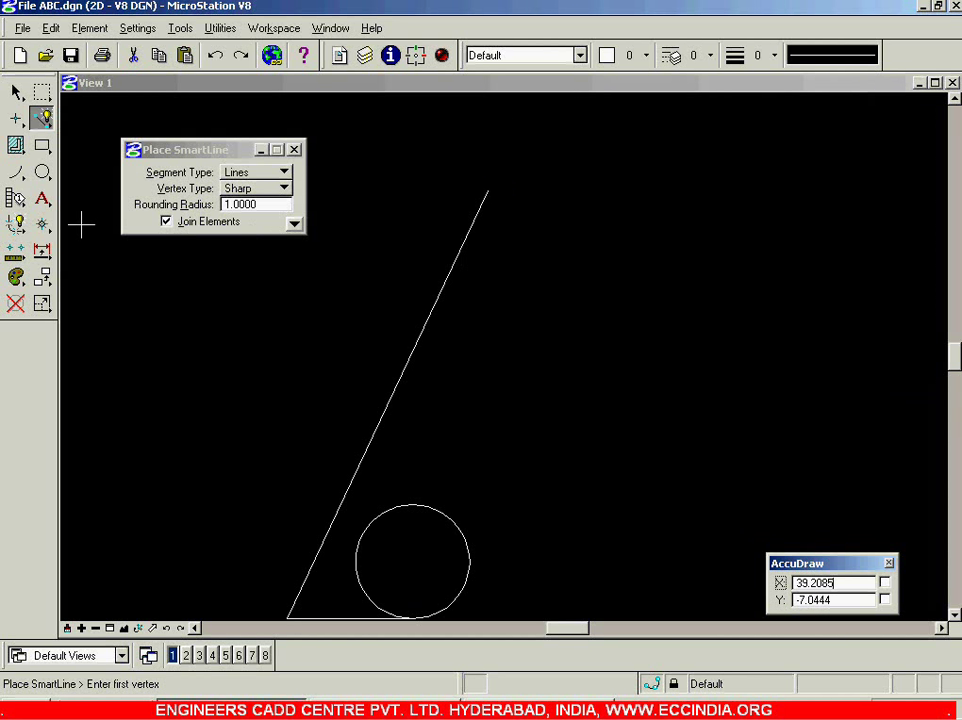
Place a circle of 0.875 radius centred on the slanted line's upper end
click(42, 172)
key(alt+Tab)
key(alt+Tab)
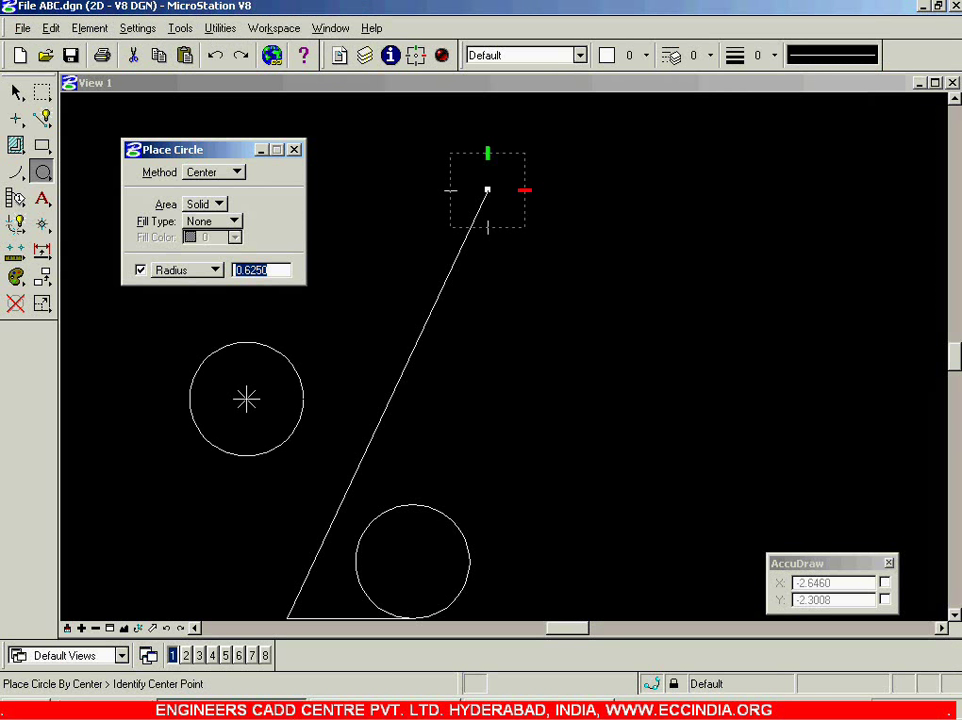
key(BackSpace)
text(.875)
key(Return)
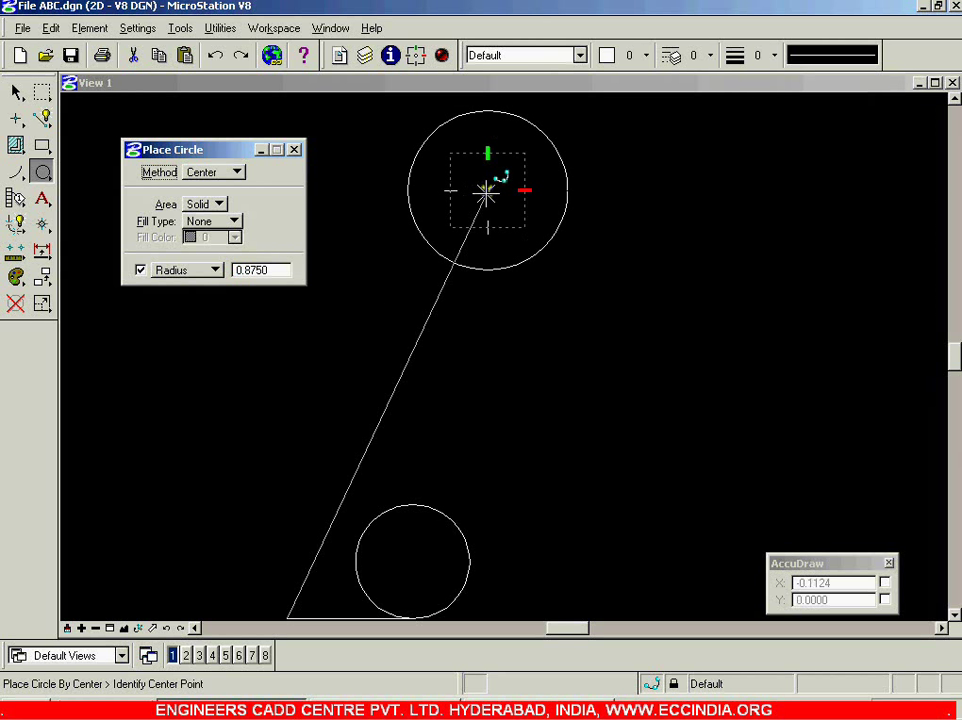
click(488, 192)
key(Escape)
scroll(344, 330, down, 1)
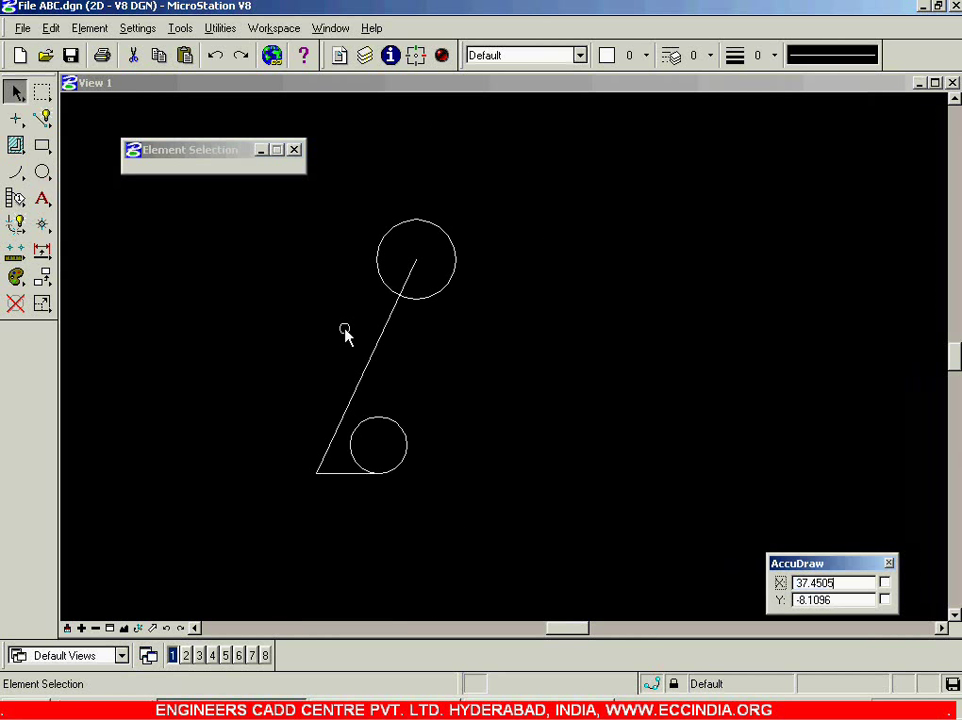
Delete the slanted construction line, then undo the deletion, the upper circle and the line itself
click(369, 368)
key(Delete)
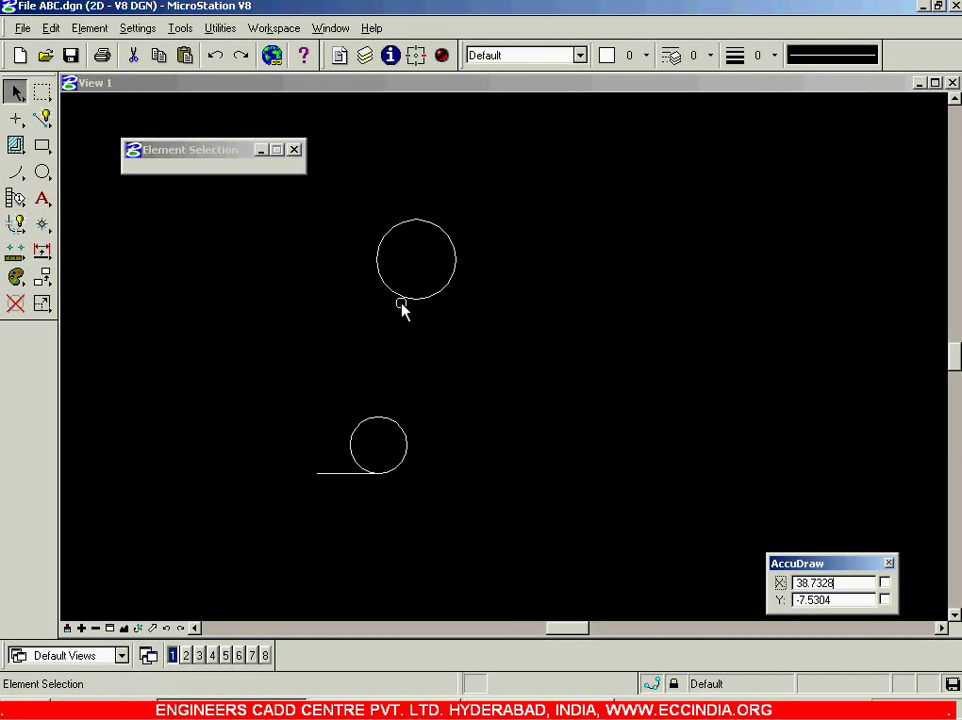
key(ctrl+z)
key(ctrl+z)
key(ctrl+z)
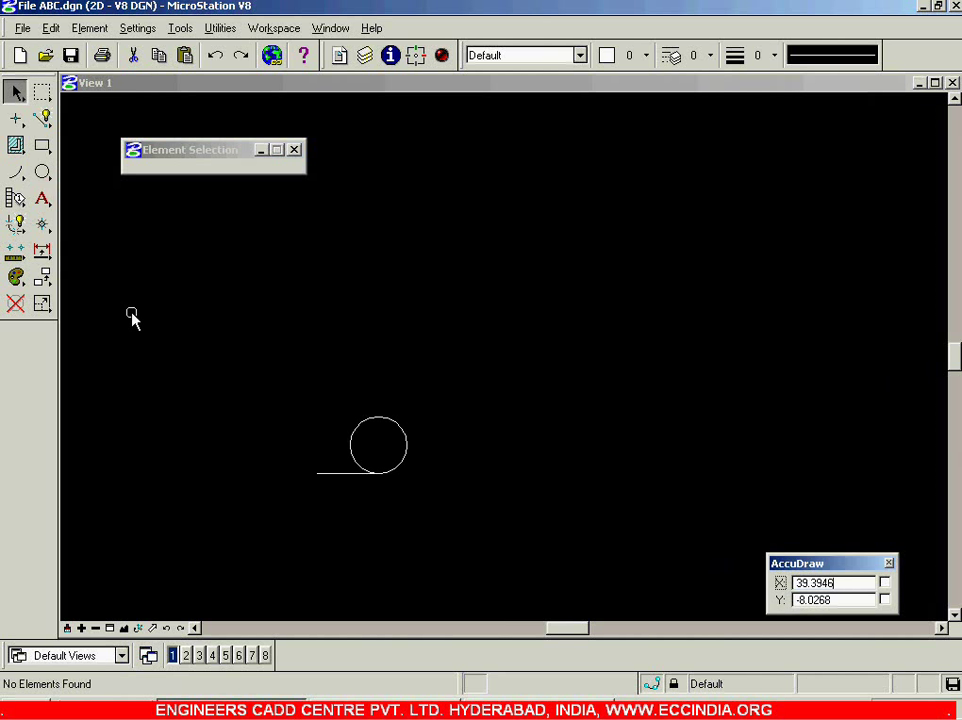
scroll(269, 441, up, 3)
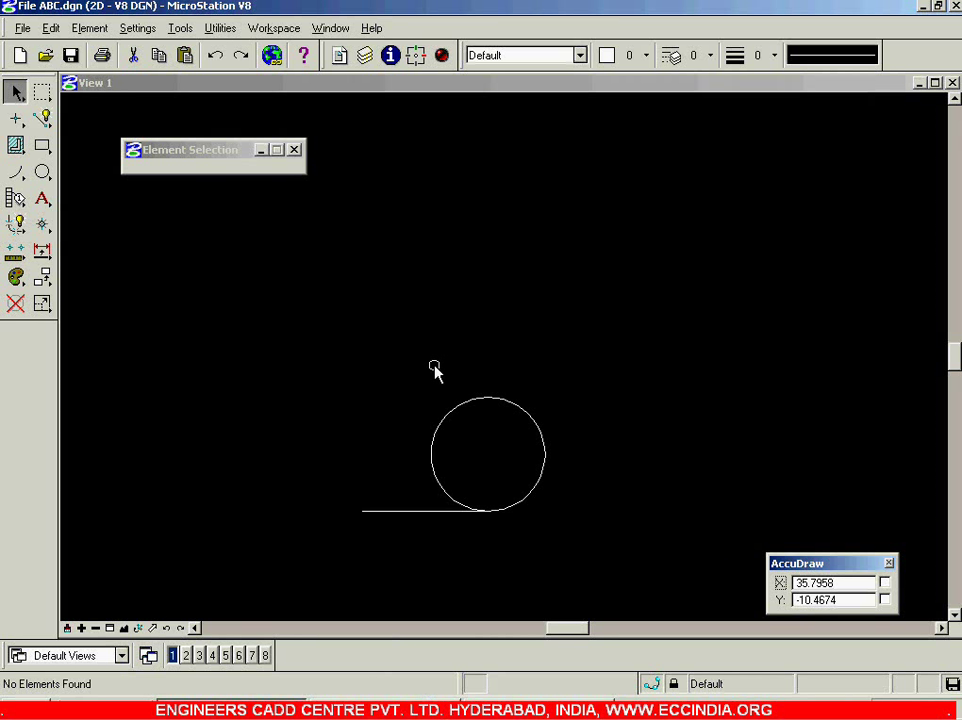
click(42, 117)
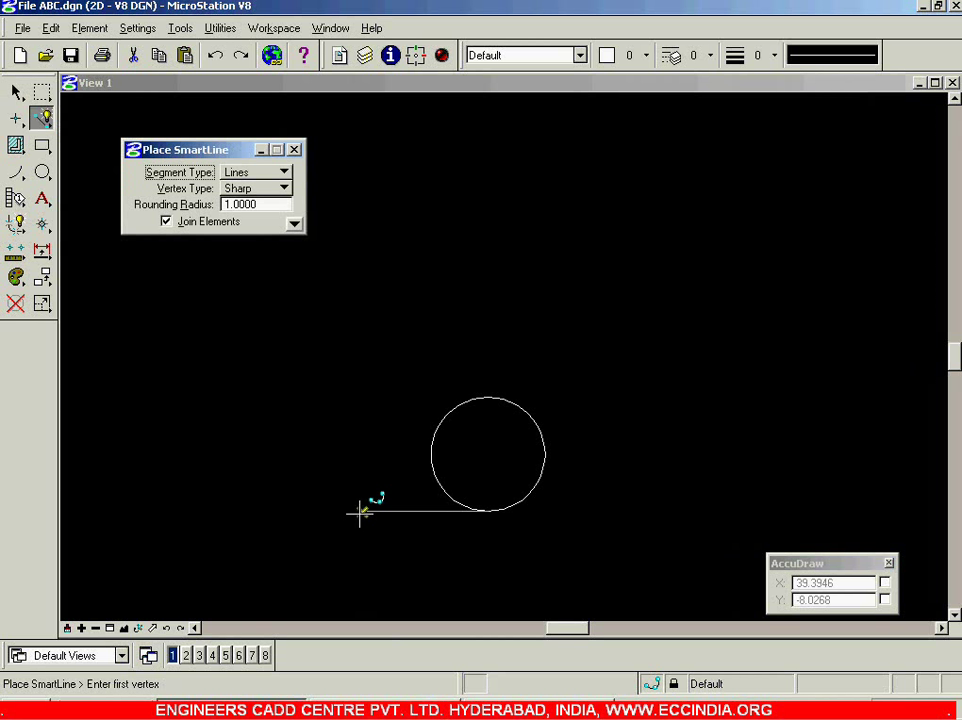
click(361, 513)
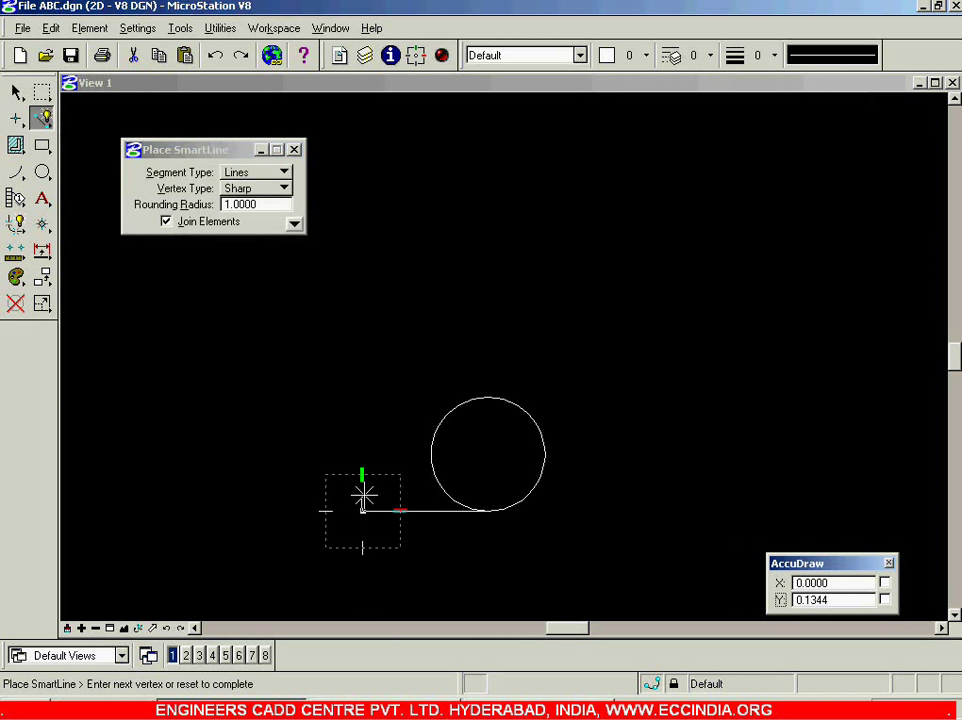
right_click(310, 405)
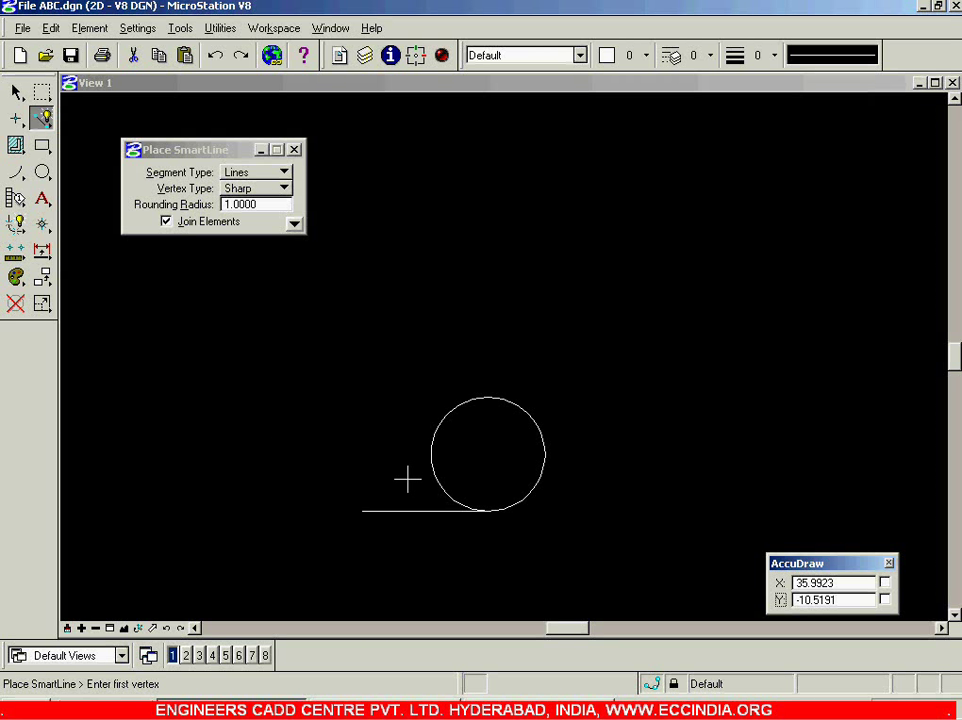
Place a circle of 0.875 radius centred 2.2 across and 4.7 up from the base line's left end, checking the workbook drawing
click(40, 171)
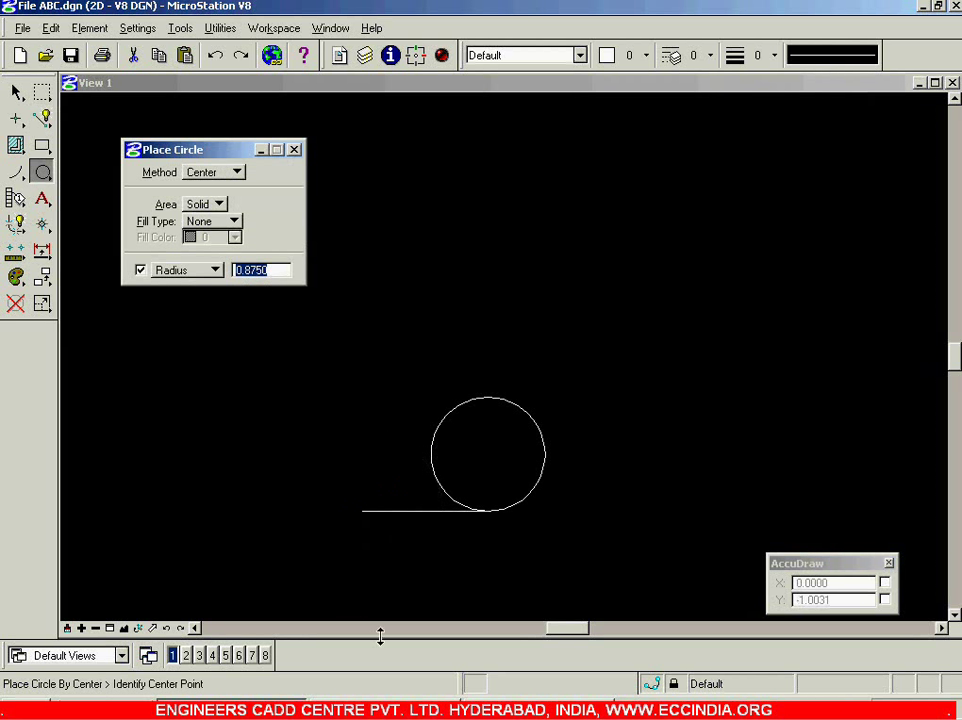
key(alt+Tab)
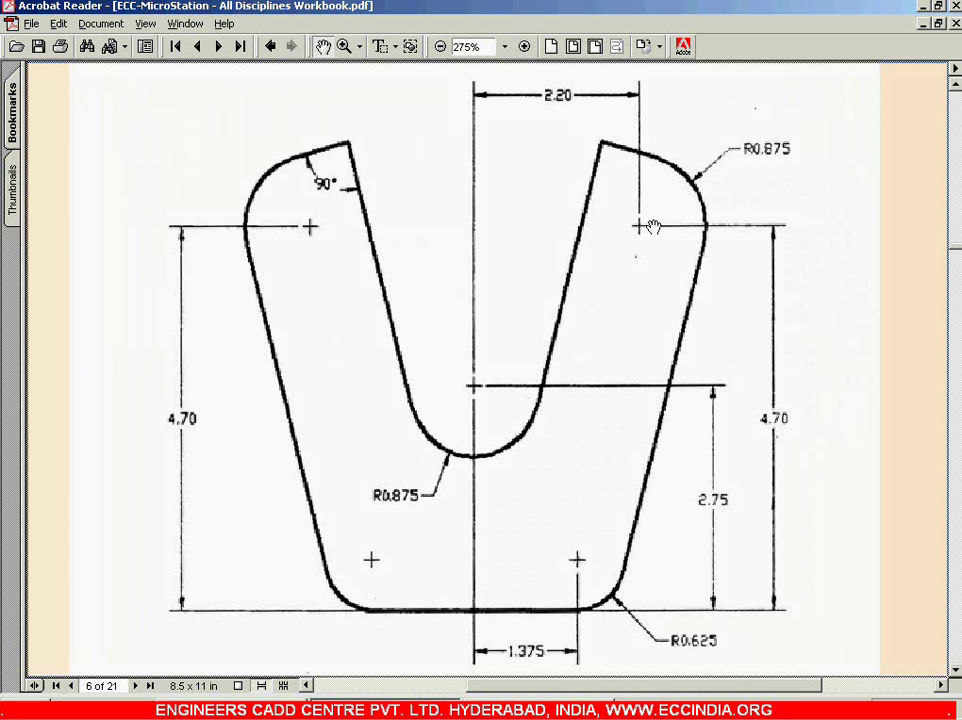
key(alt+Tab)
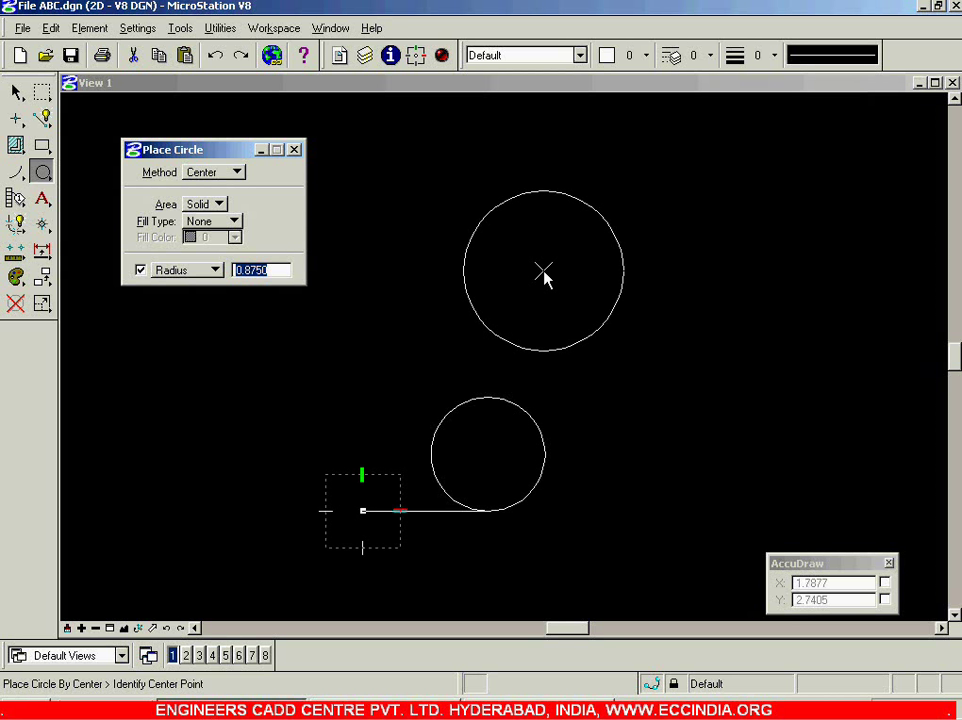
text(2.2)
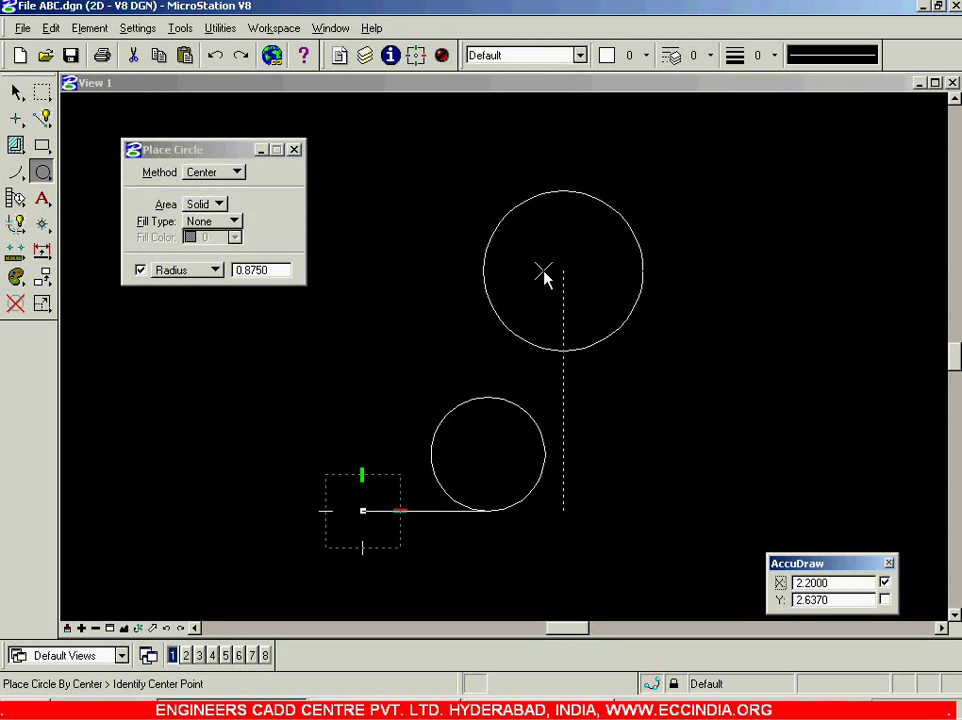
text(4.7)
click(544, 272)
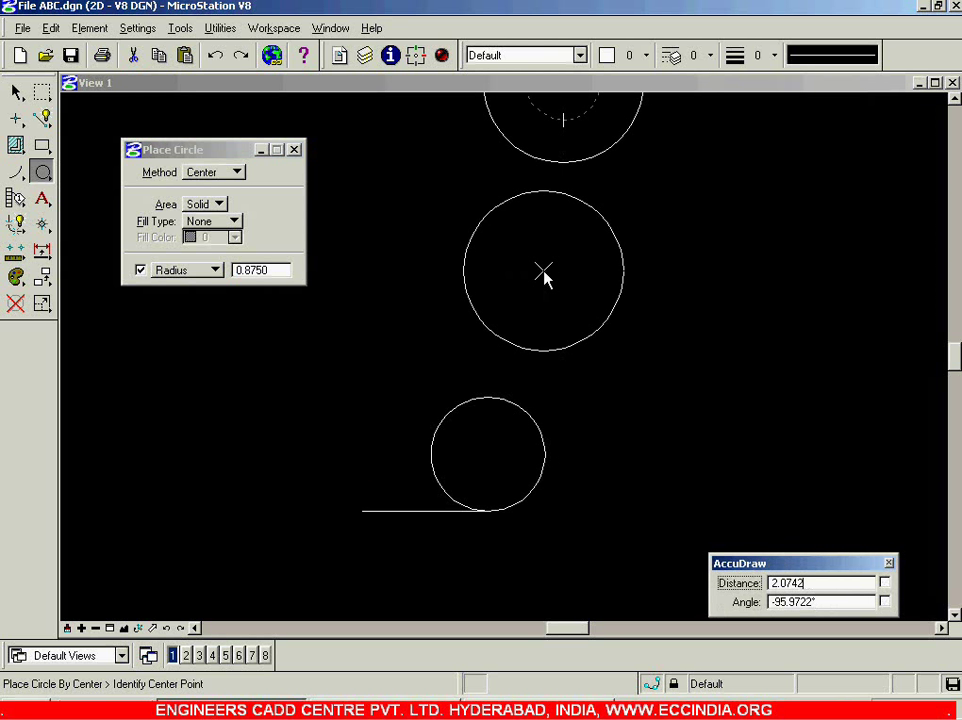
scroll(617, 323, down, 4)
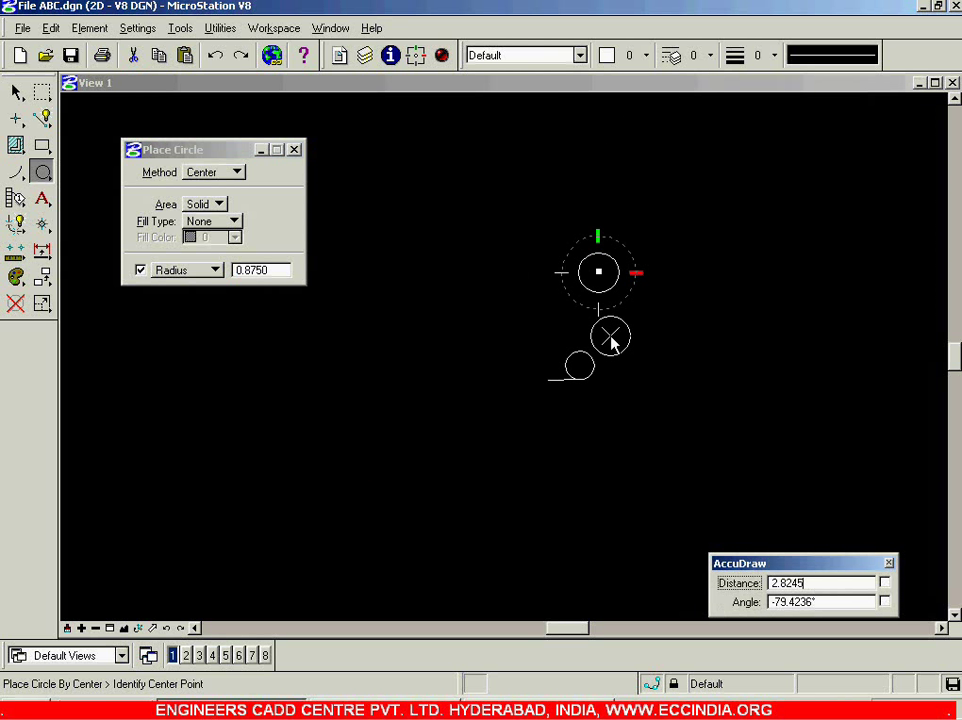
scroll(601, 311, up, 2)
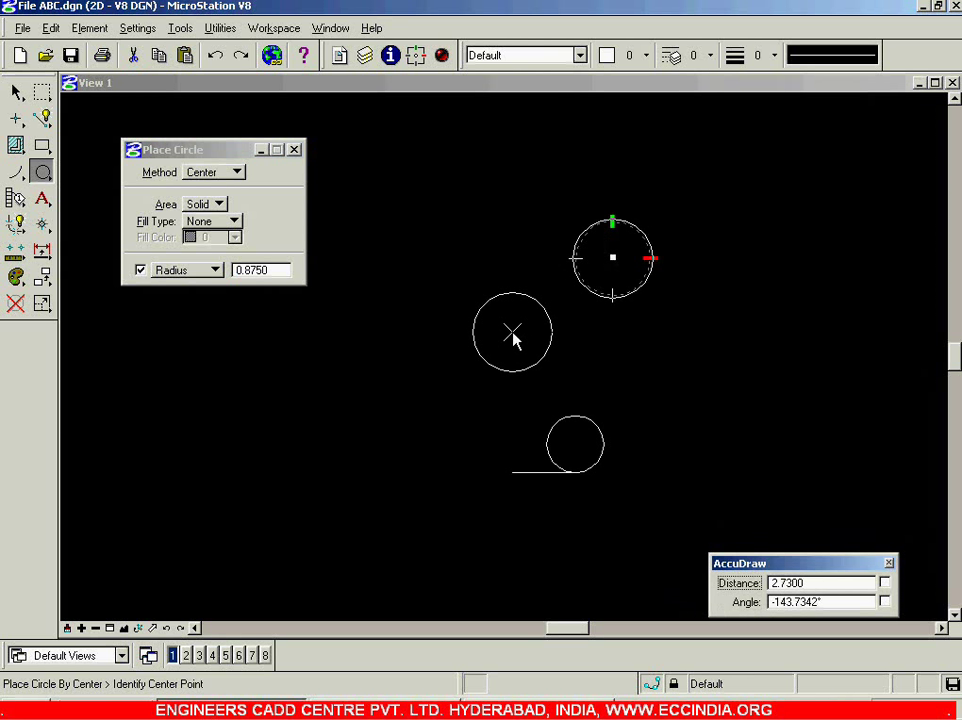
key(Escape)
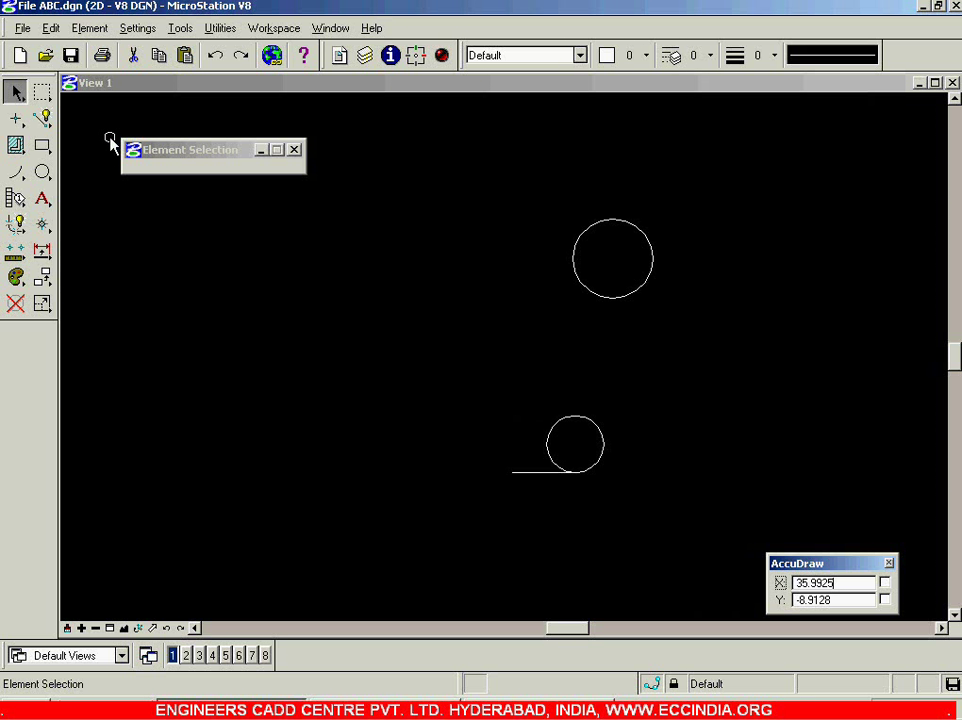
Dock the snap mode button bar below the view and draw a SmartLine tangent to the outer sides of the lower and upper circles
click(41, 118)
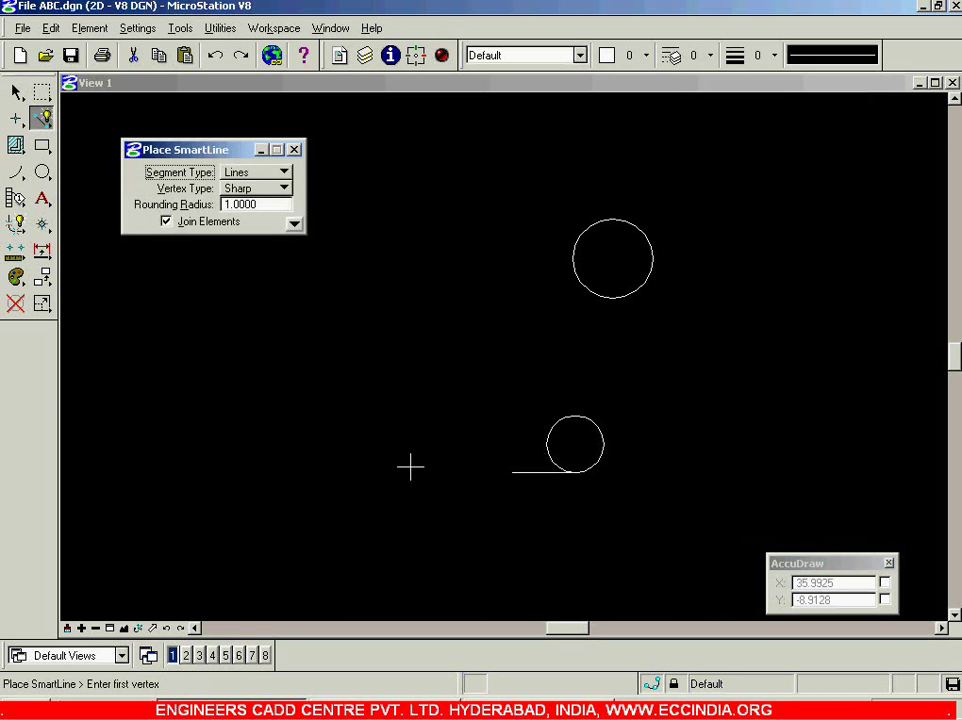
key(alt+Tab)
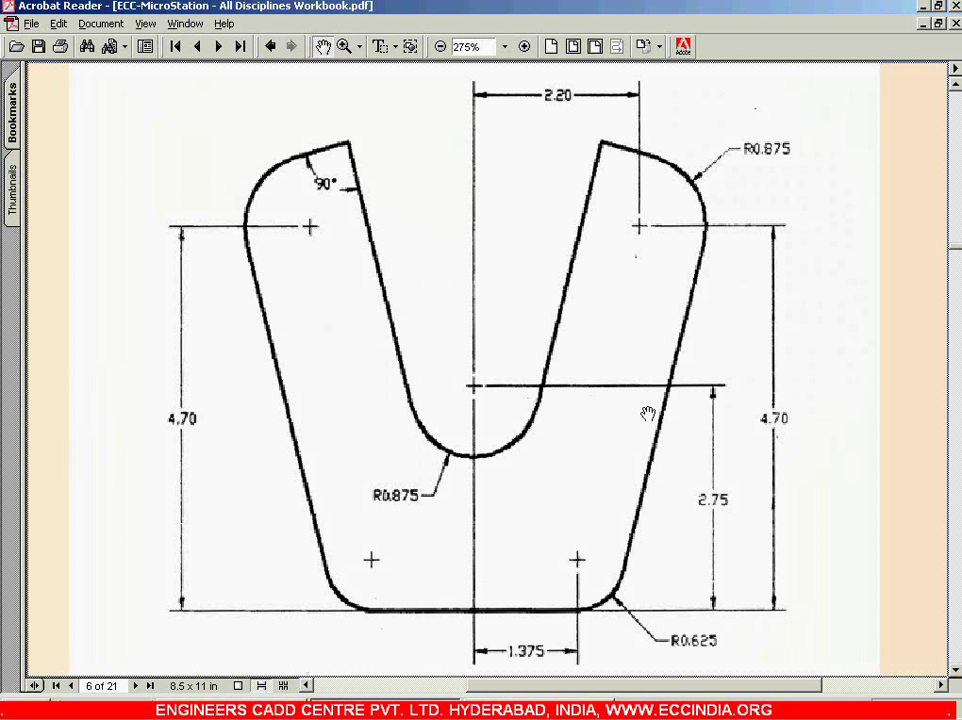
key(alt+Tab)
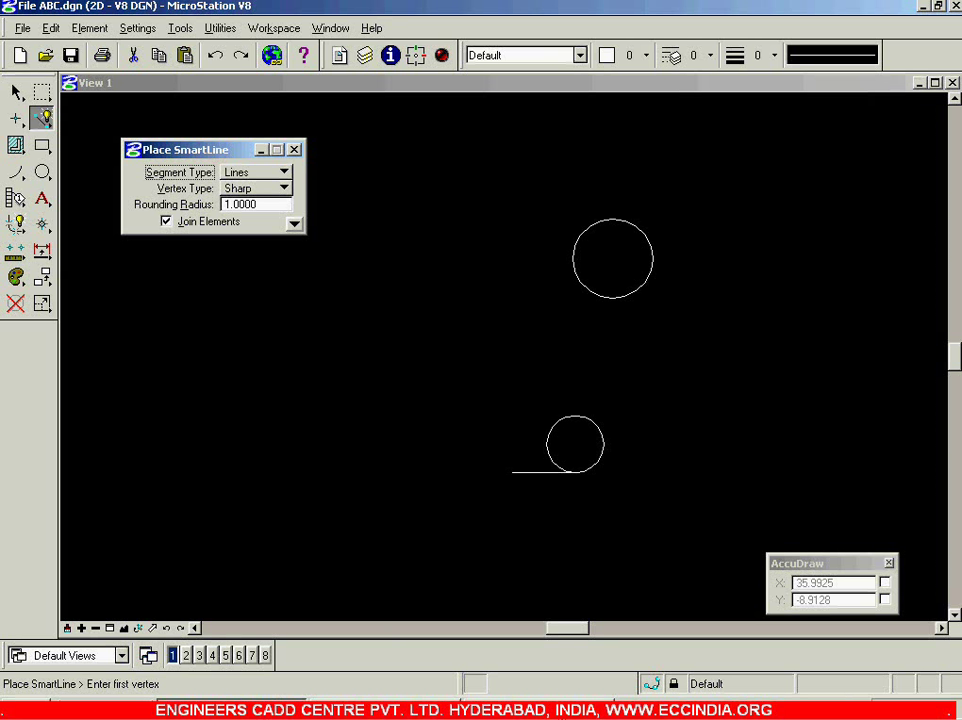
click(651, 684)
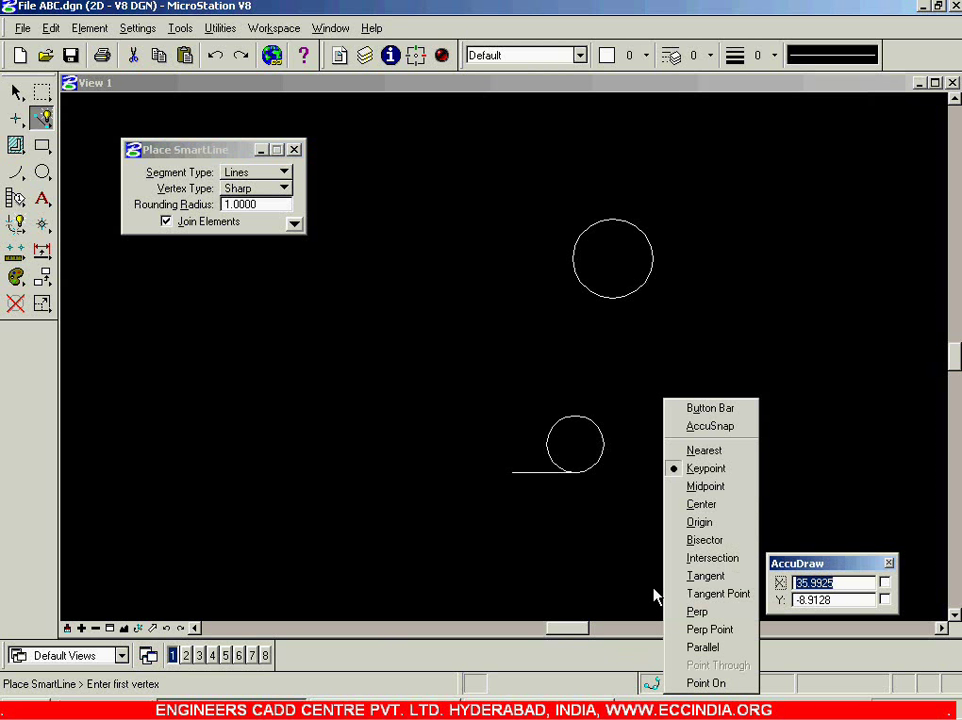
click(688, 408)
drag(374, 392, 462, 652)
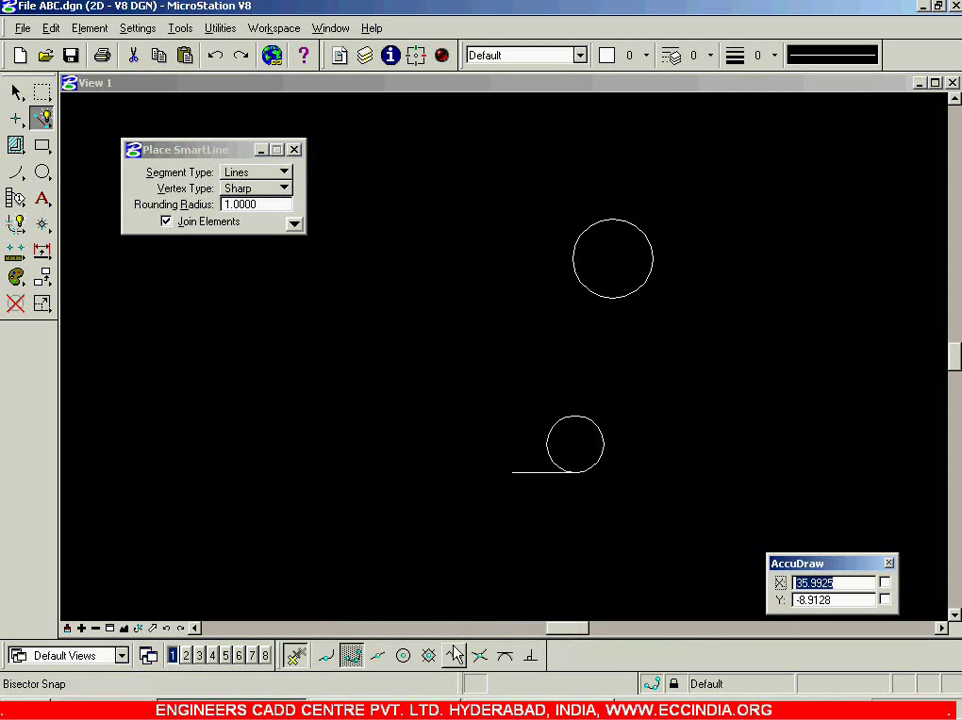
click(506, 657)
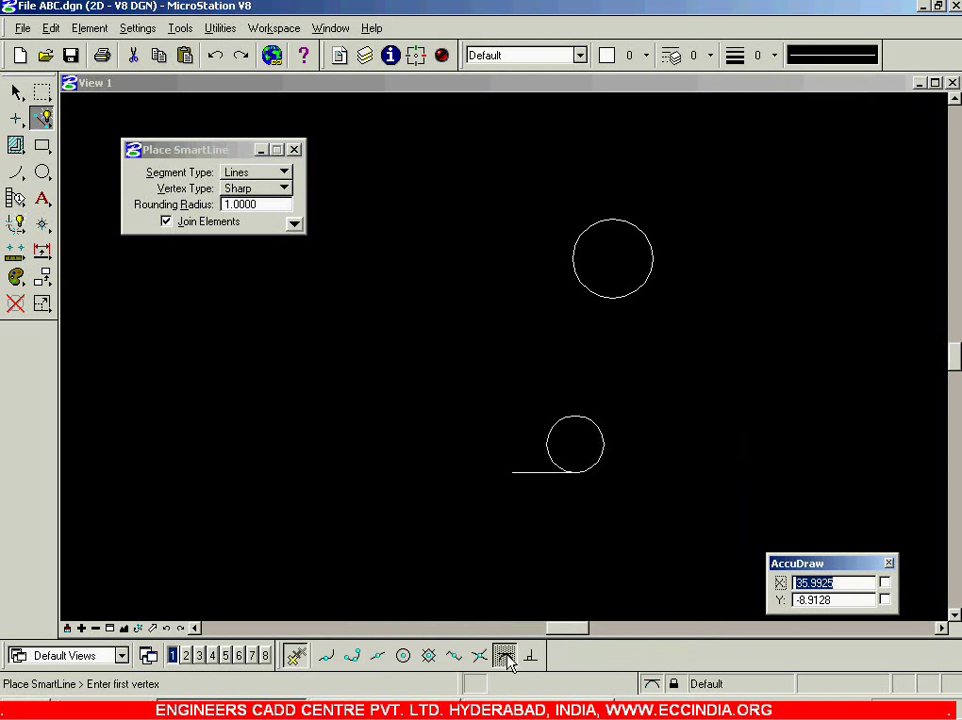
click(601, 455)
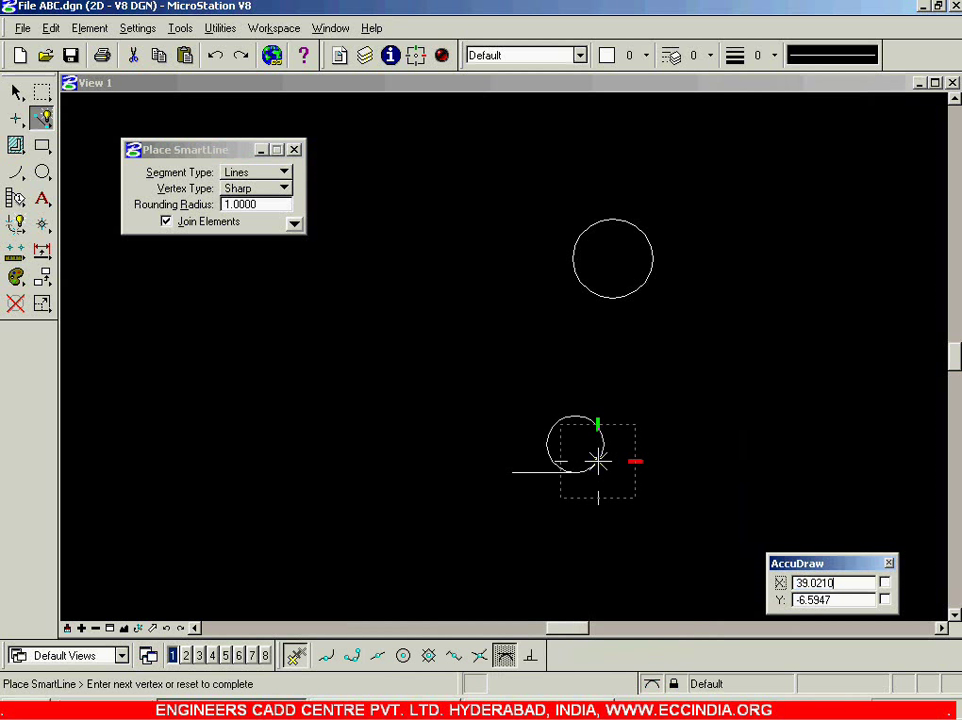
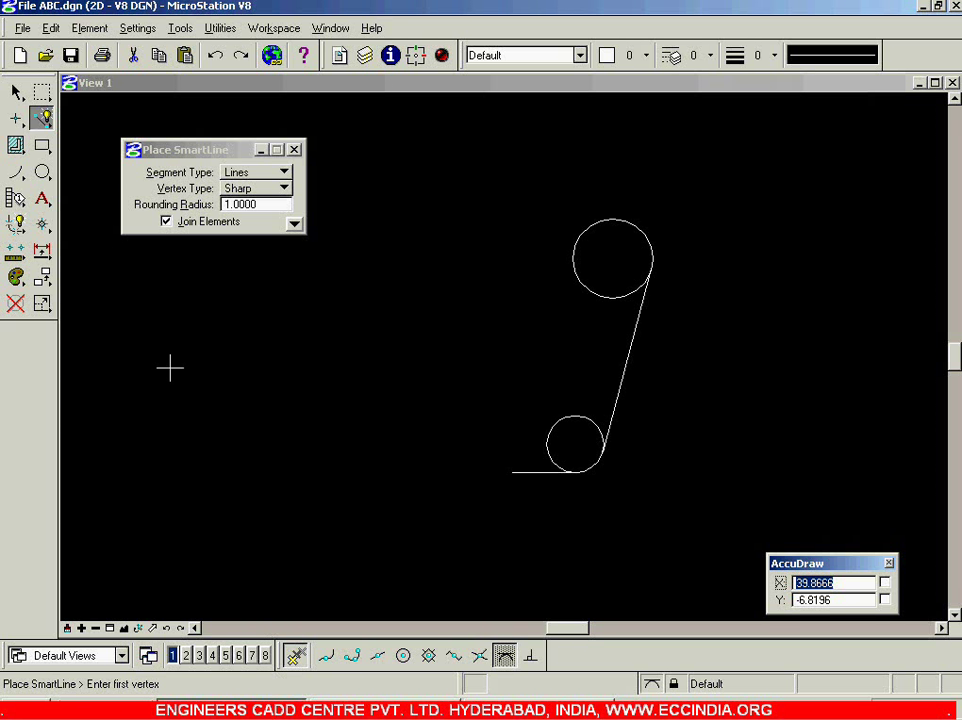
Set the snap mode to Keypoint and try starting a SmartLine at the base line's left end
click(42, 118)
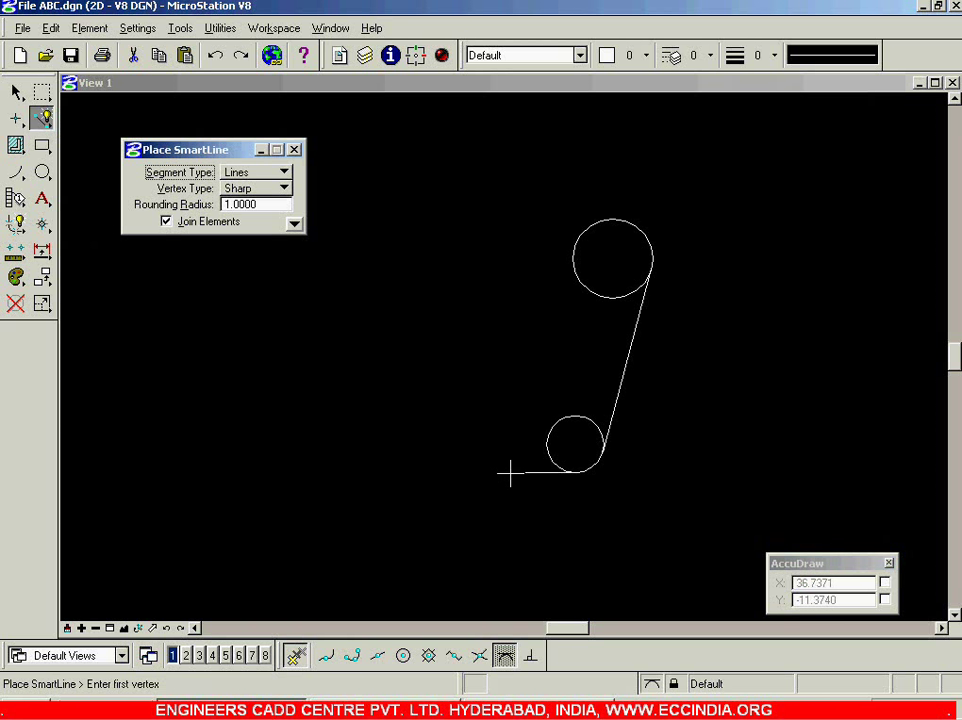
click(351, 655)
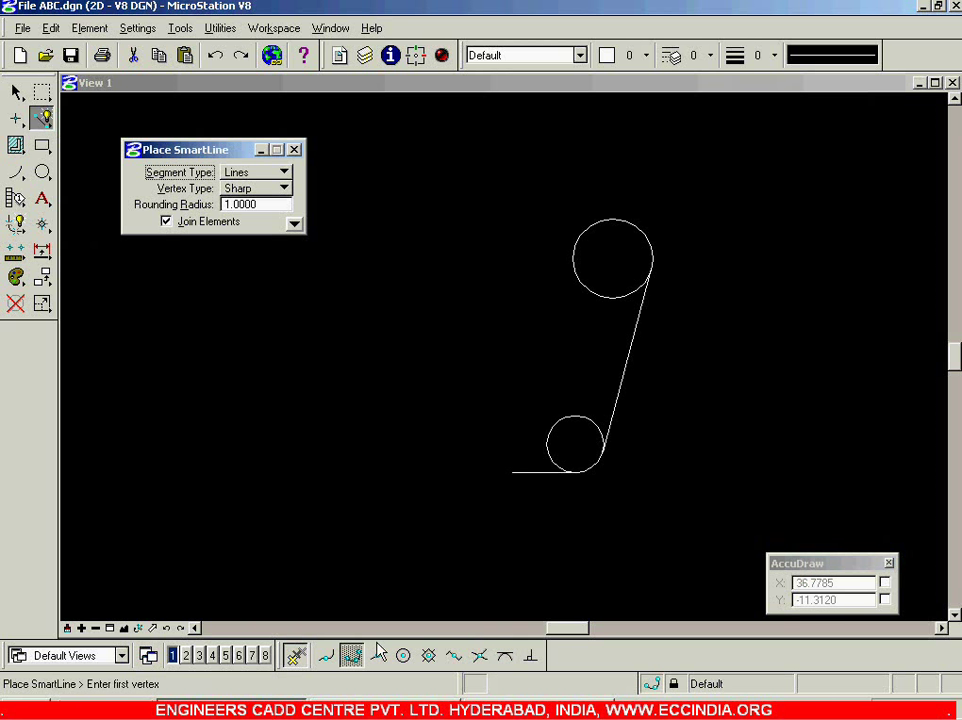
click(513, 468)
right_click(354, 434)
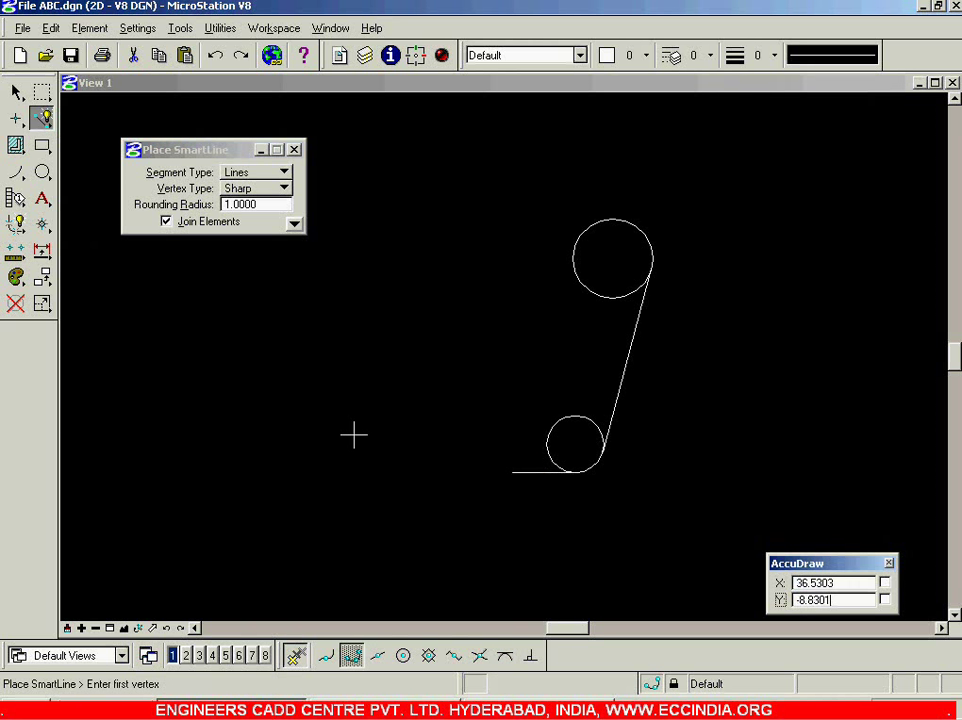
Start a circle of 0.875 radius referenced to the base line's left end and check its centre height in the workbook drawing
click(42, 172)
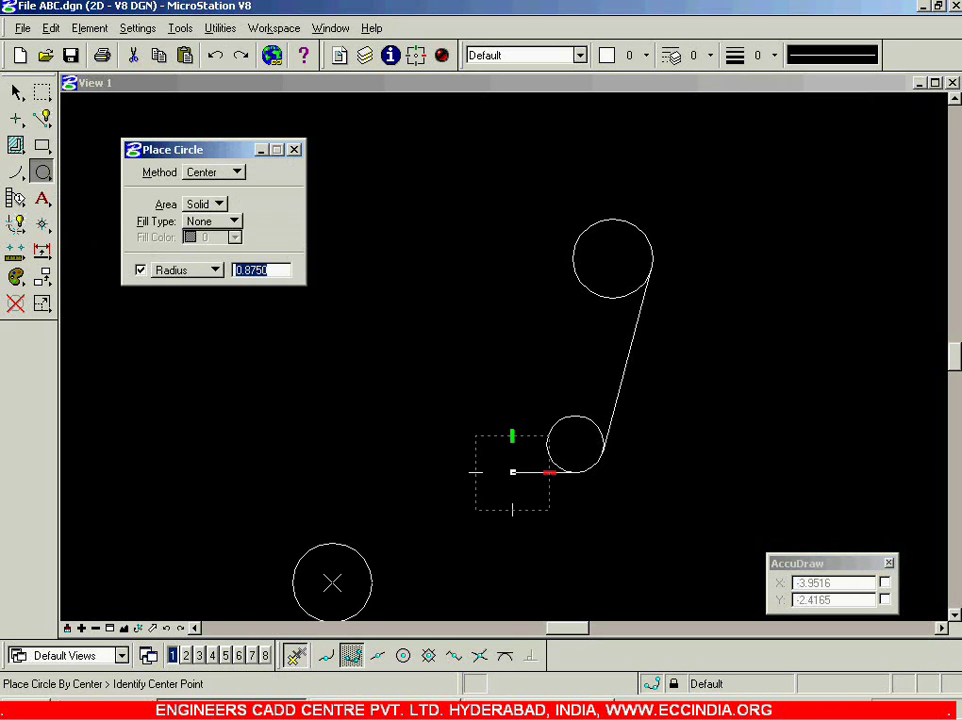
key(alt+Tab)
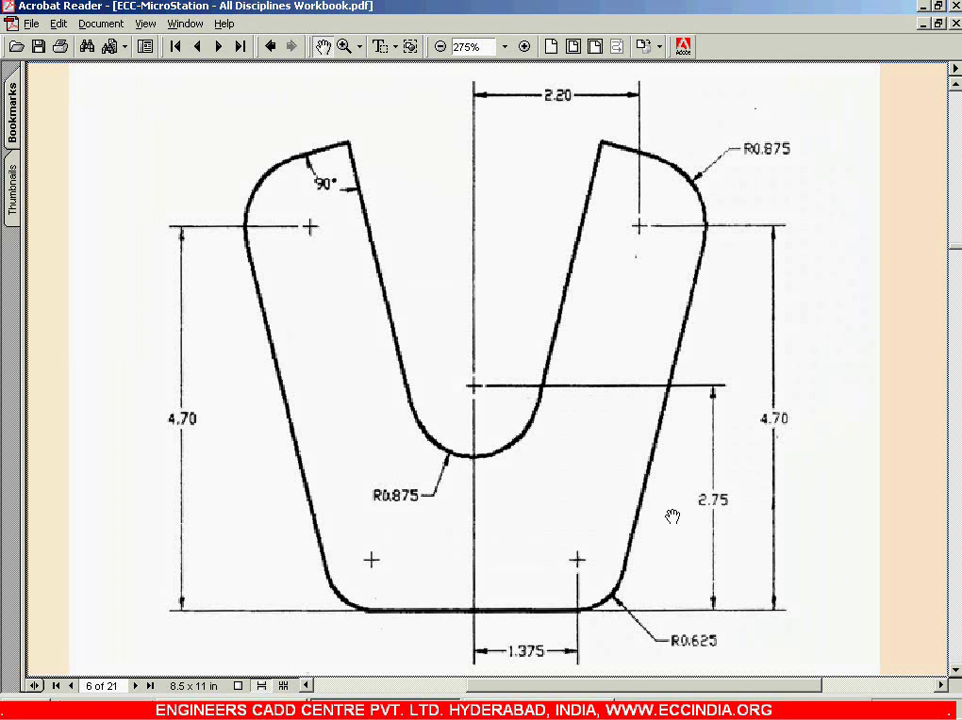
key(alt+Tab)
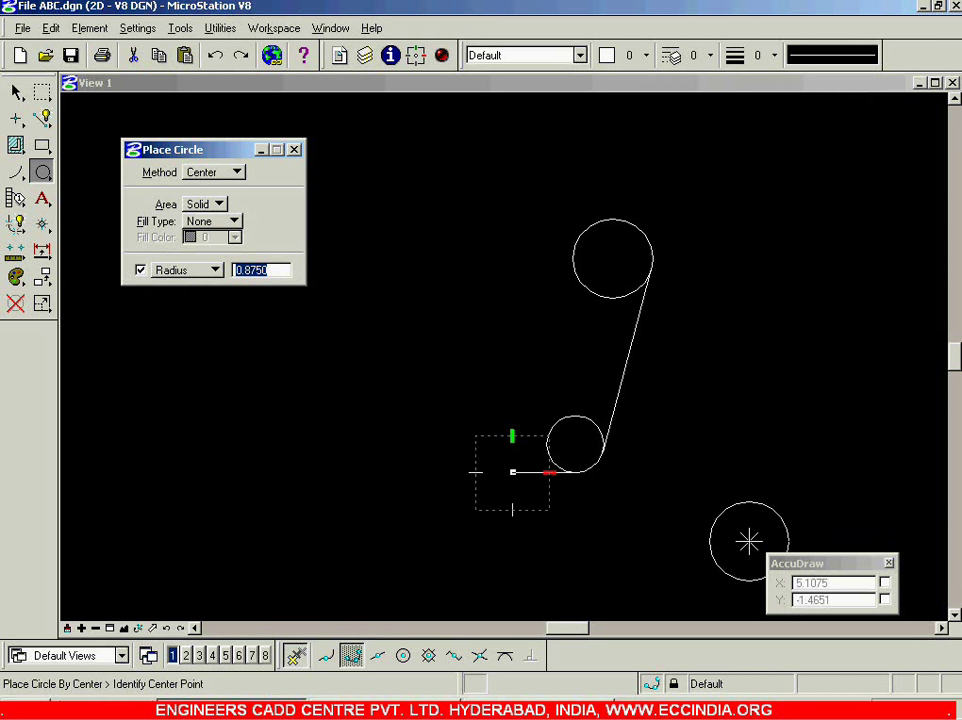
click(842, 601)
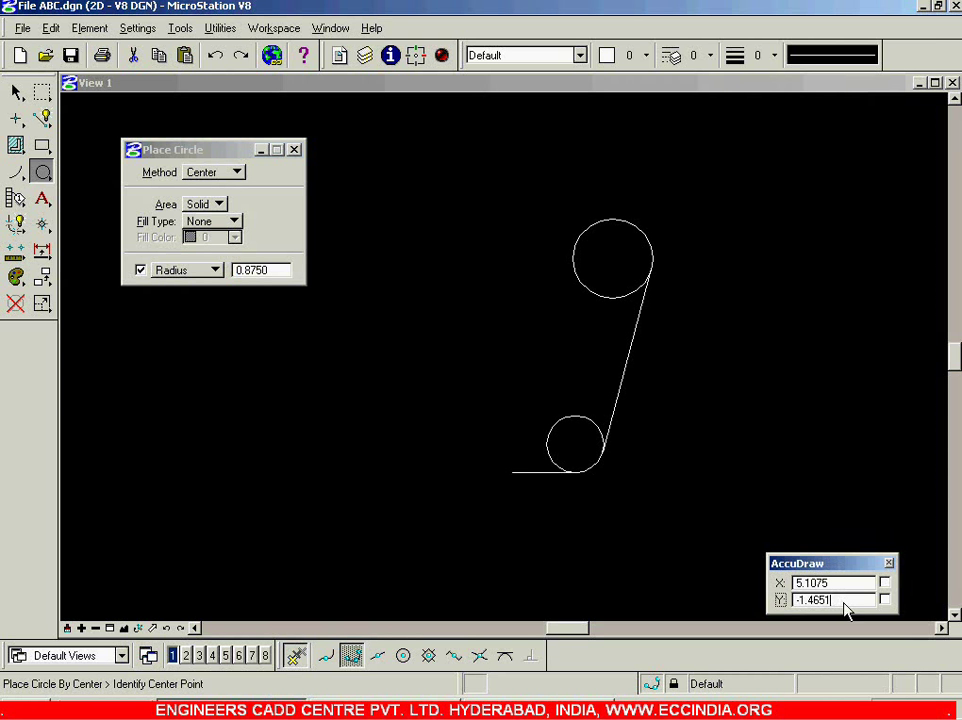
key(alt+Tab)
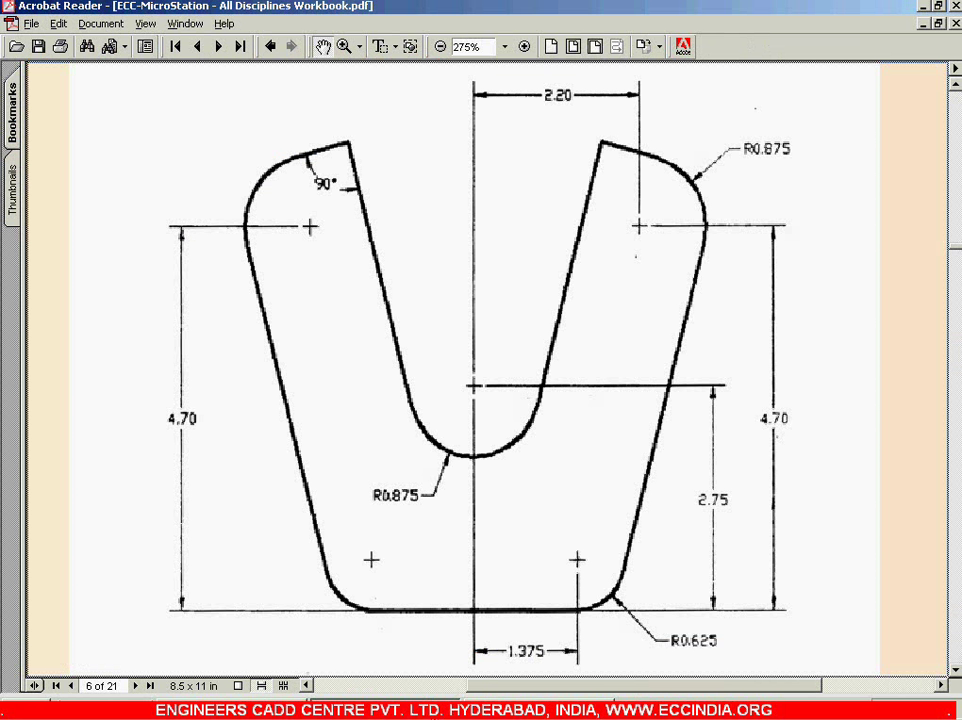
key(alt+Tab)
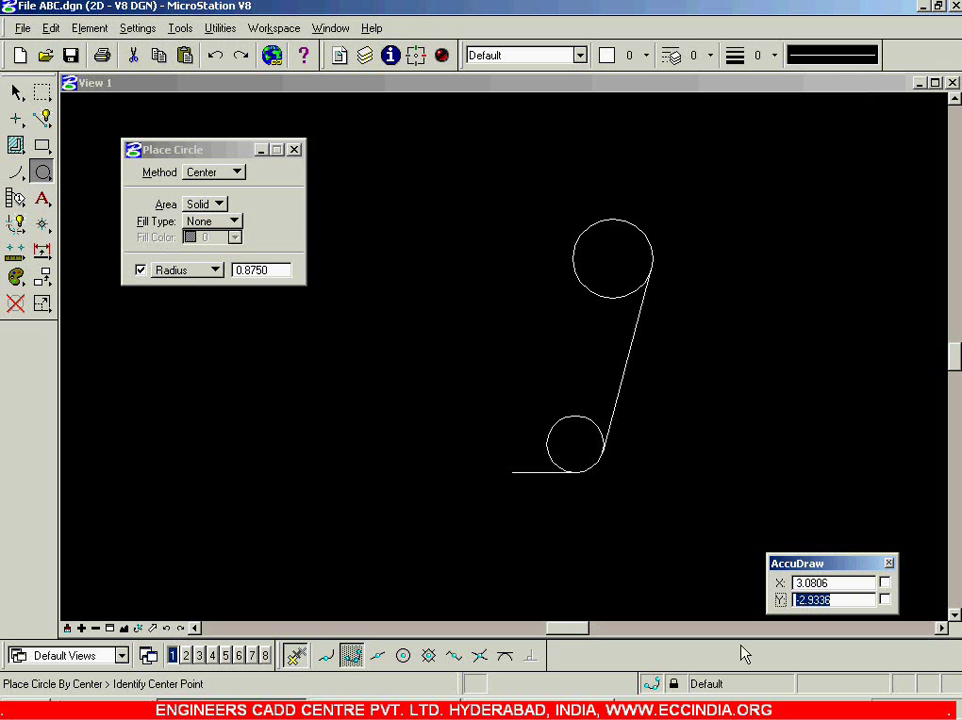
Try to position the circle's centre at 0 across and 2.75 vertically from the base line's left end
click(858, 584)
text(0)
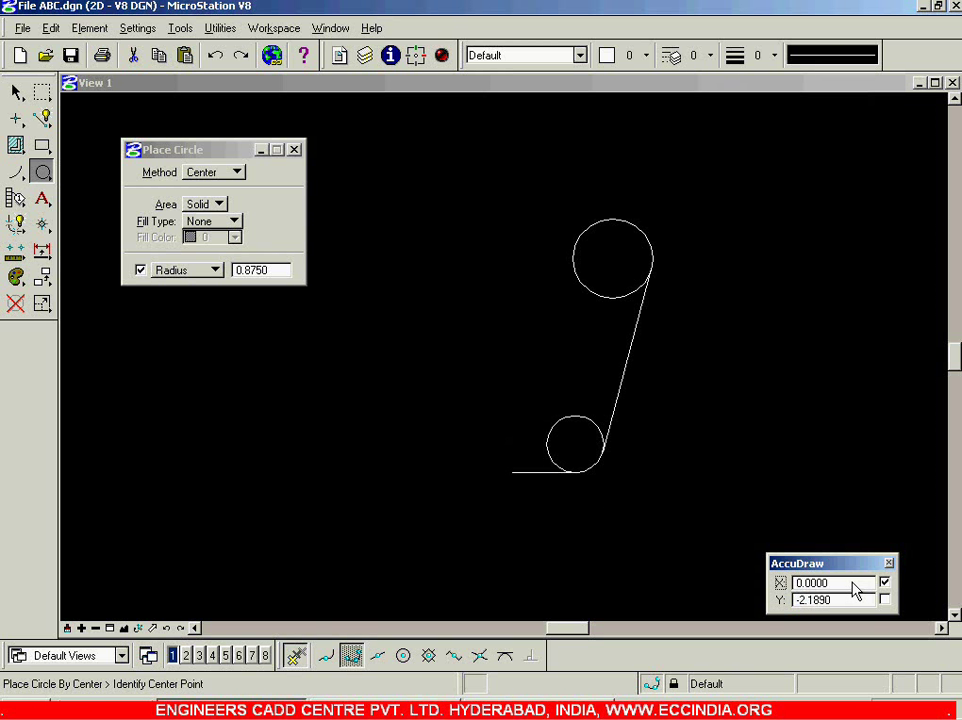
text(2)
key(Tab)
text(2.75)
click(814, 494)
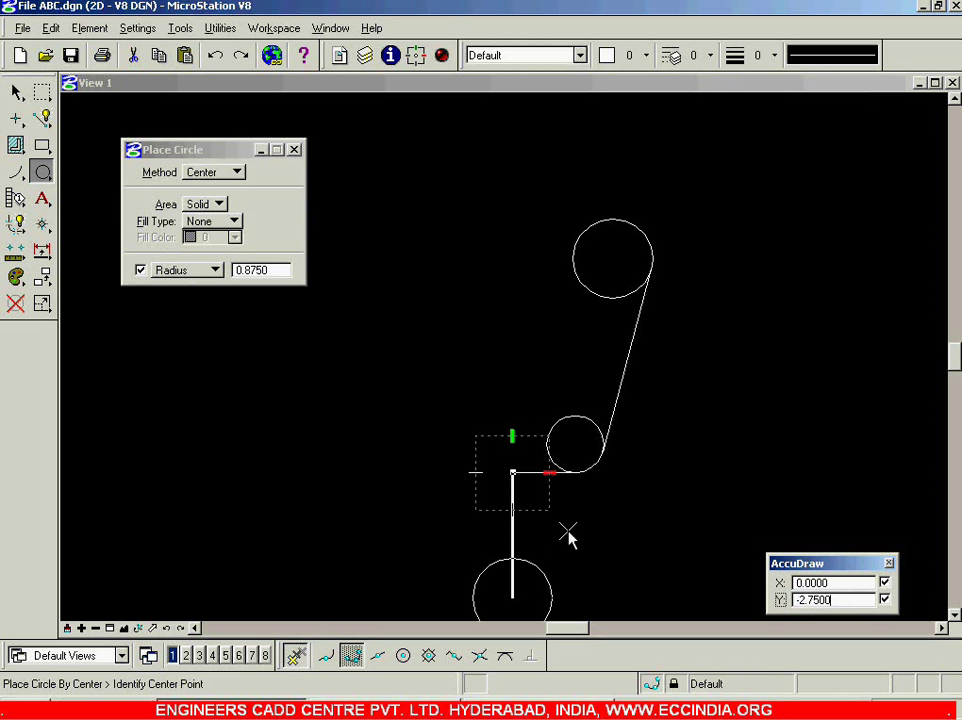
click(885, 600)
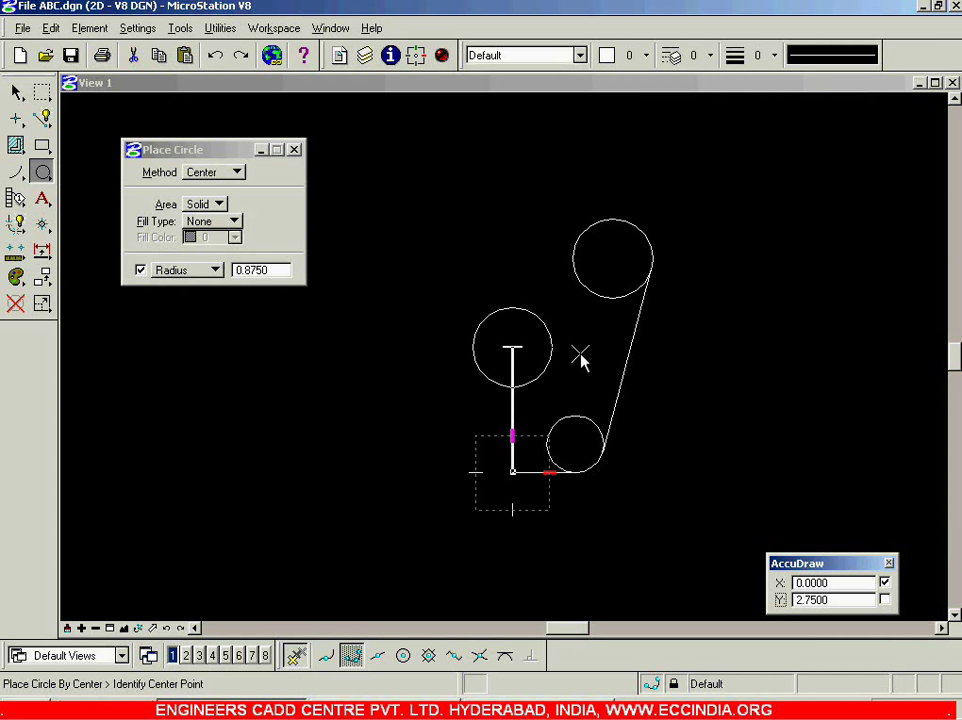
key(Return)
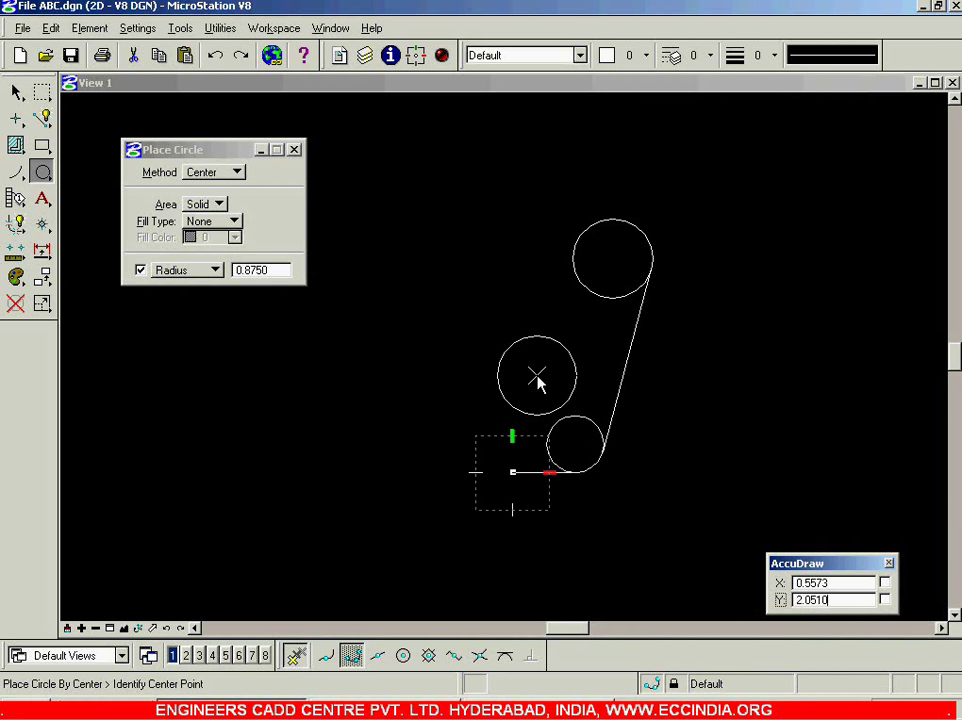
Align the circle's centre vertically with the base line's left end and try a height of 0.75
key(Return)
key(Tab)
text(2)
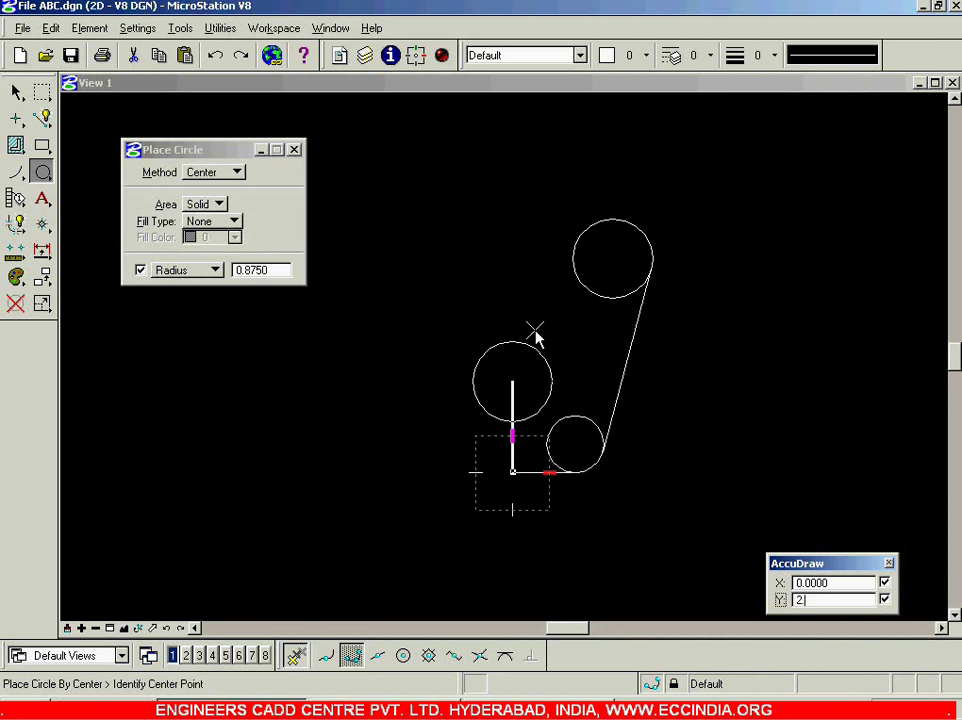
key(BackSpace)
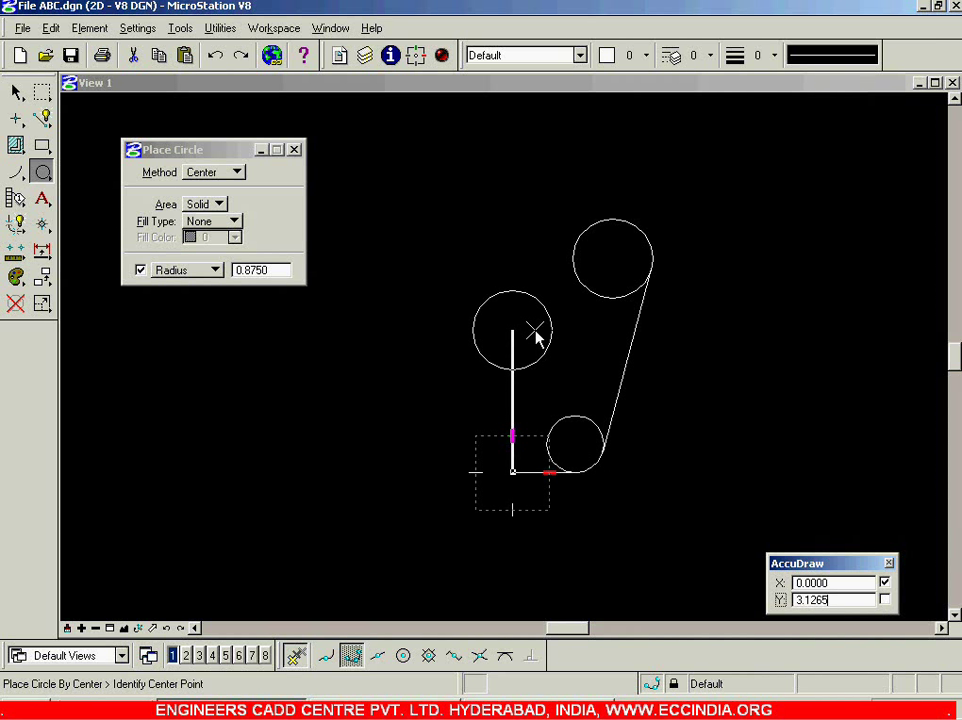
text(0.75)
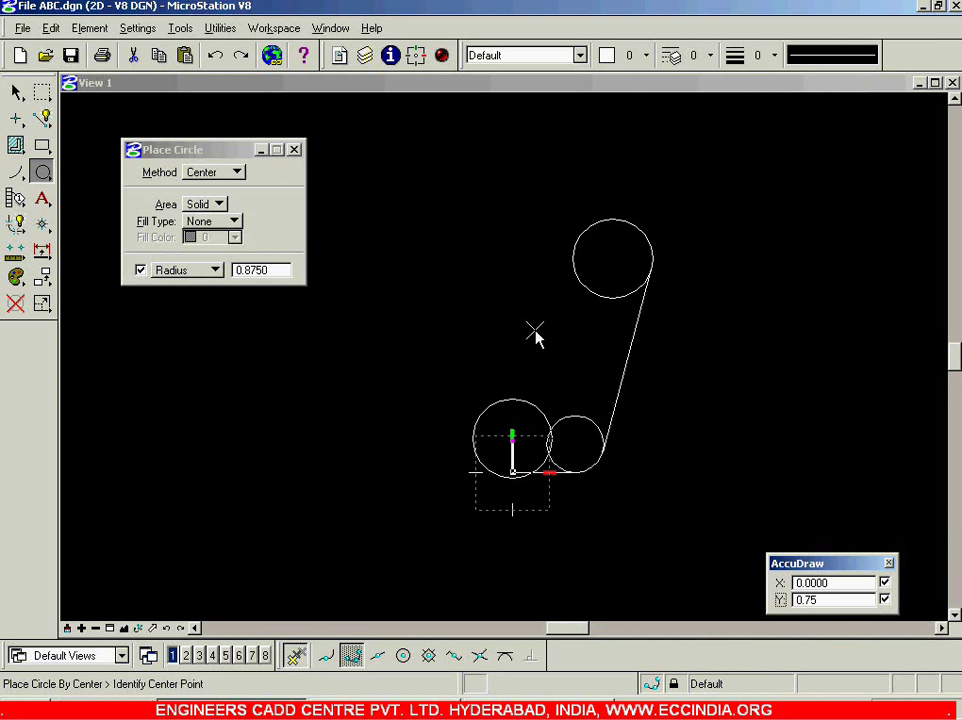
Recheck the workbook drawing and place the 0.875 radius circle's centre 2.75 directly above the base line's left end
click(352, 710)
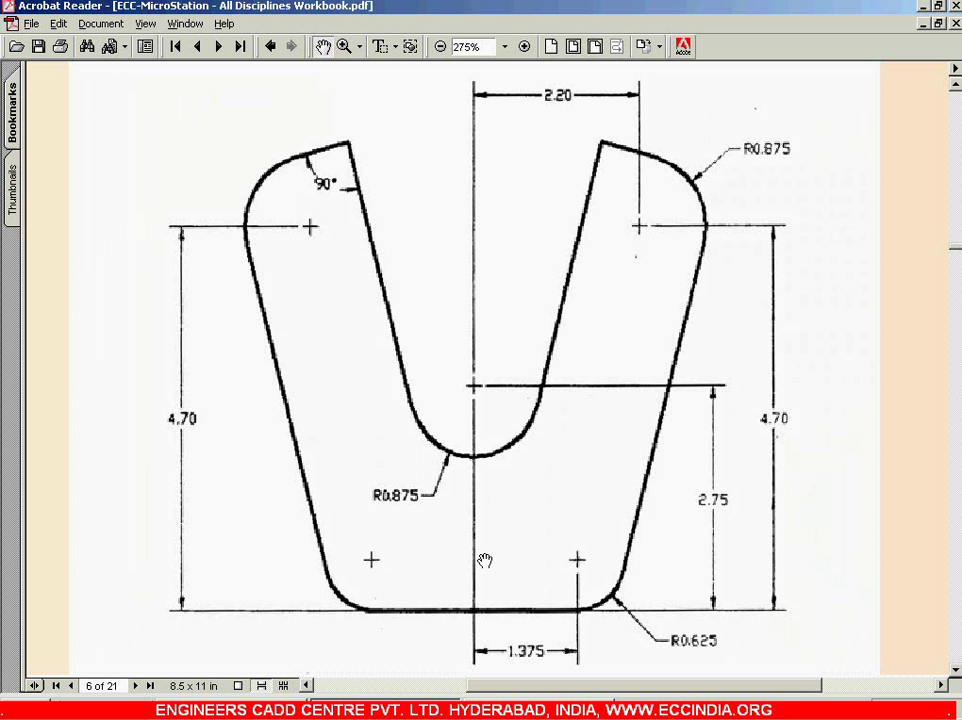
key(alt+Tab)
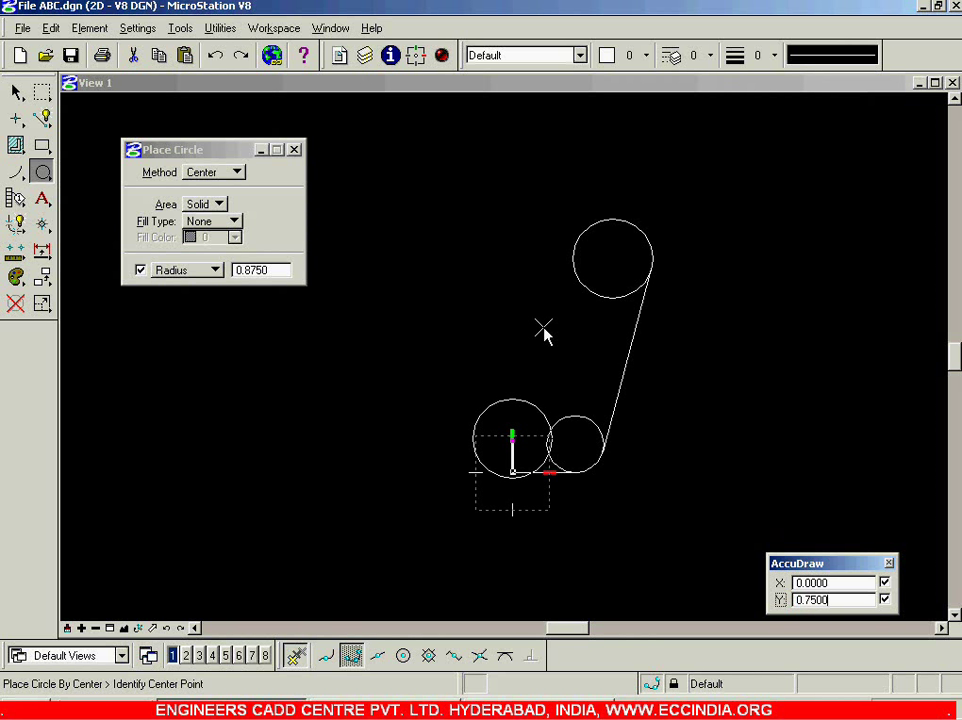
click(885, 599)
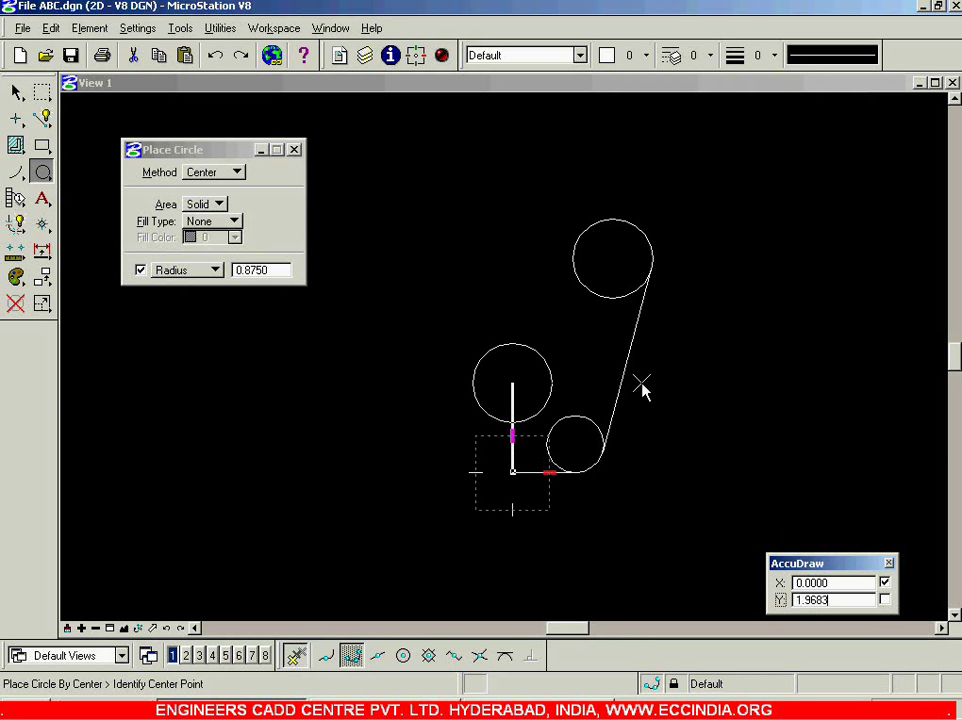
text(2.75)
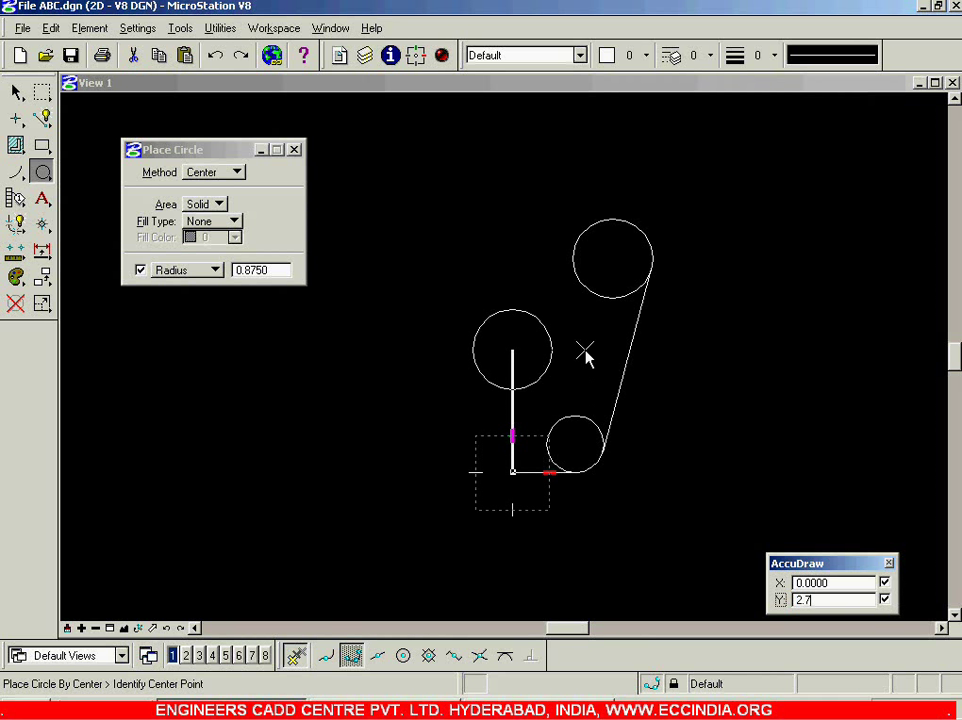
click(587, 358)
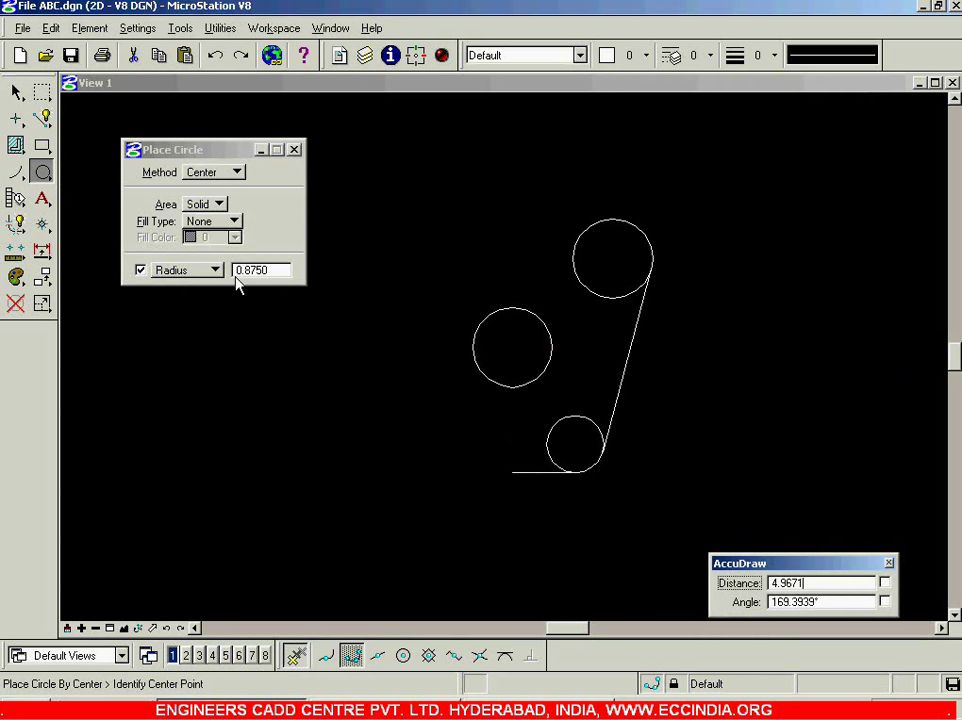
click(17, 92)
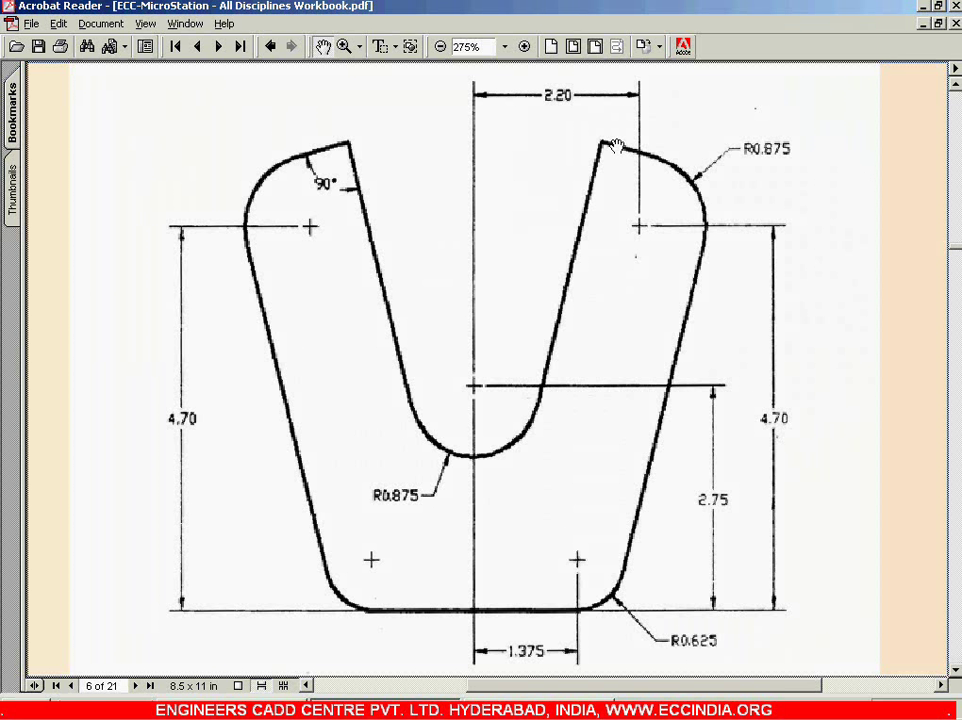
key(alt+Tab)
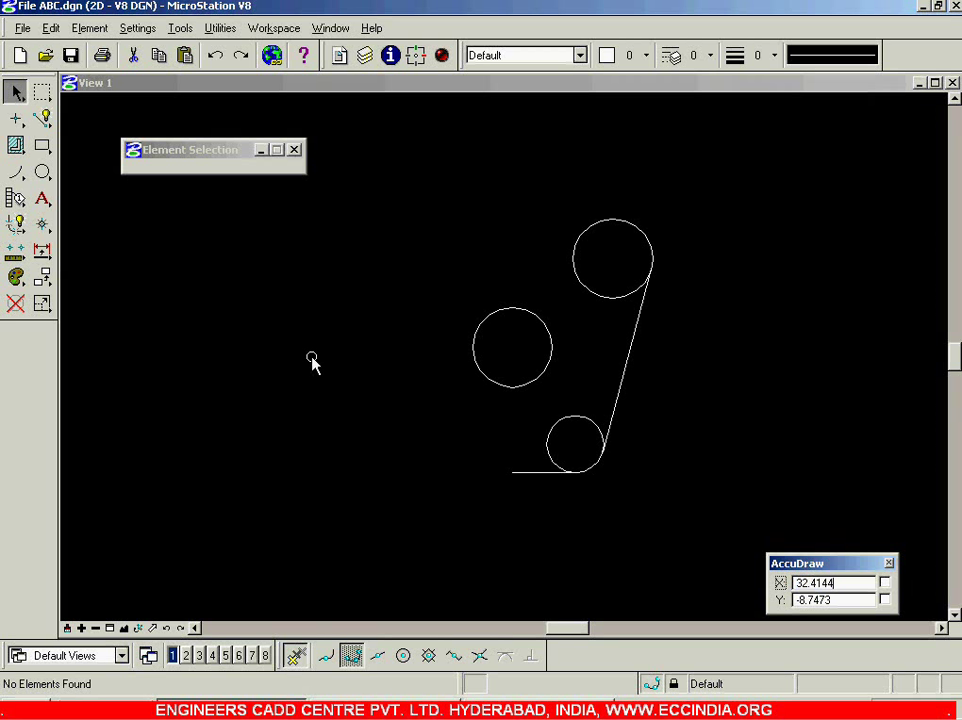